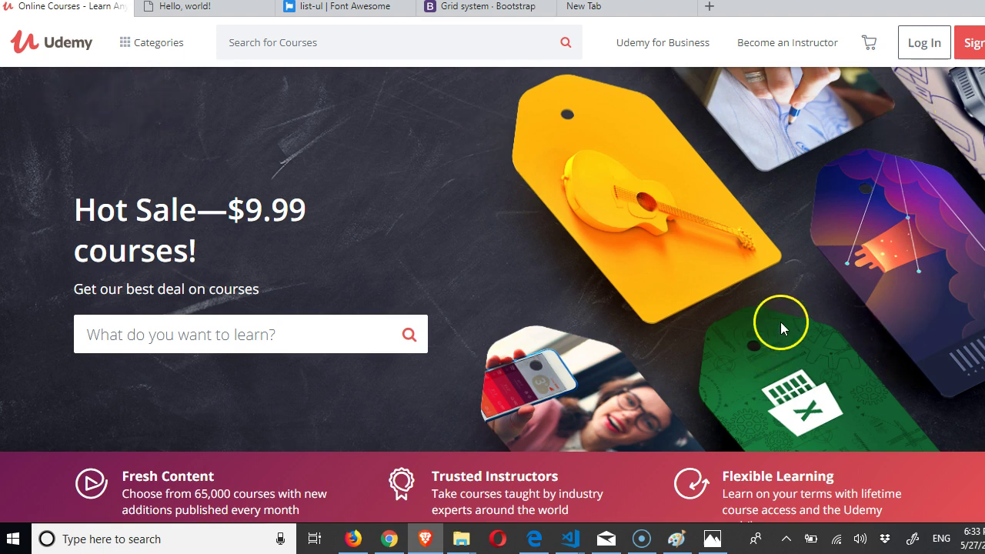
# Inspect the Udemy banner in developer tools and select its background-image URL.
pyautogui.rightClick(456, 150)
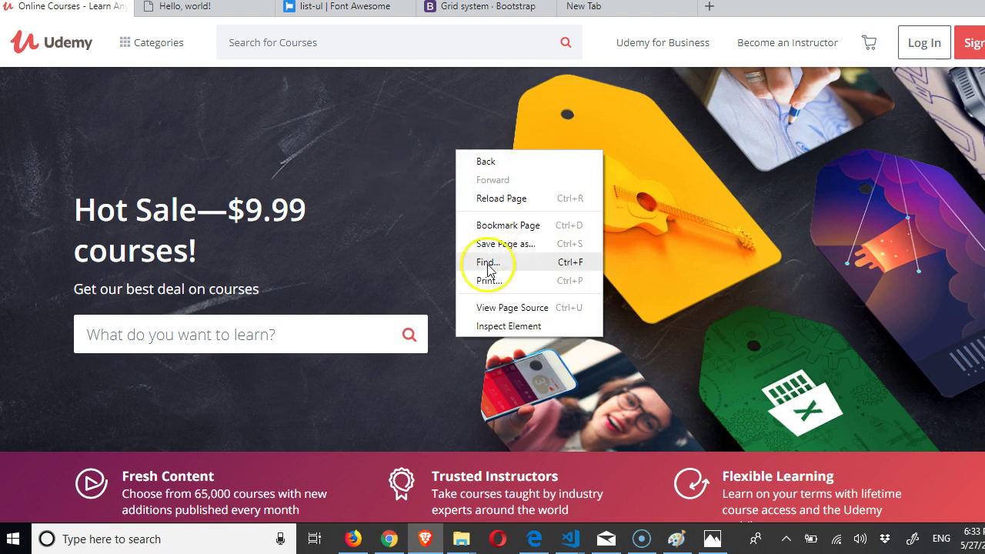
pyautogui.click(508, 326)
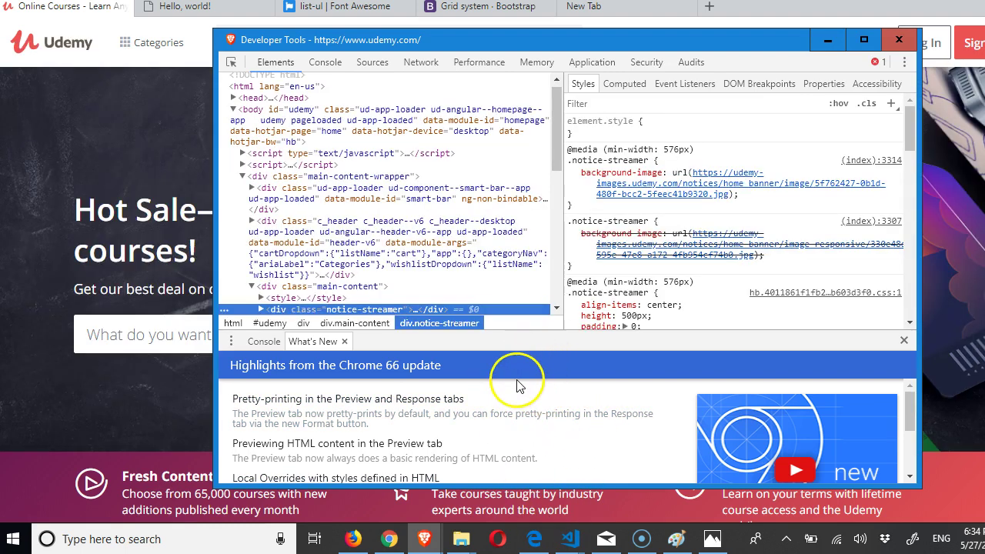
pyautogui.moveTo(554, 151); pyautogui.dragTo(554, 197)
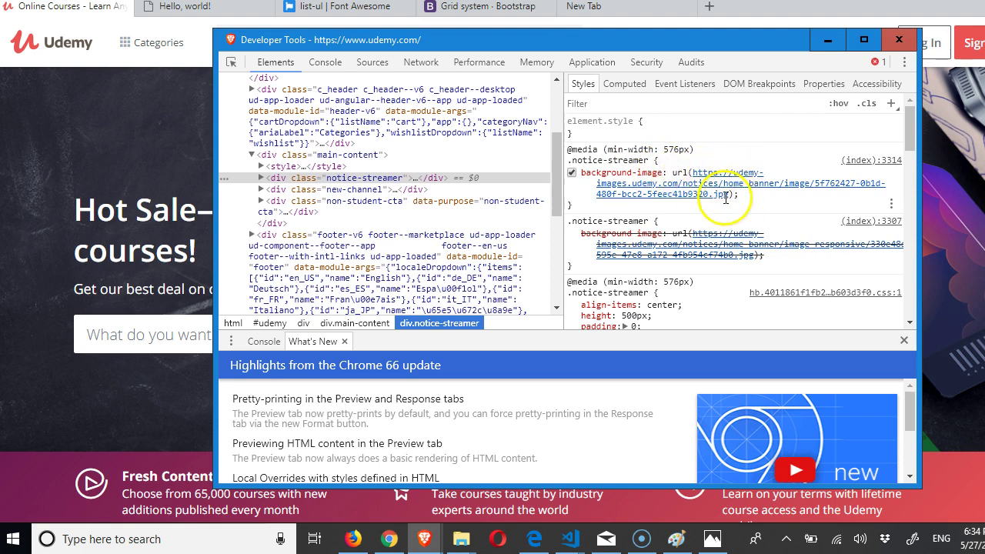
pyautogui.moveTo(725, 199); pyautogui.dragTo(695, 172)
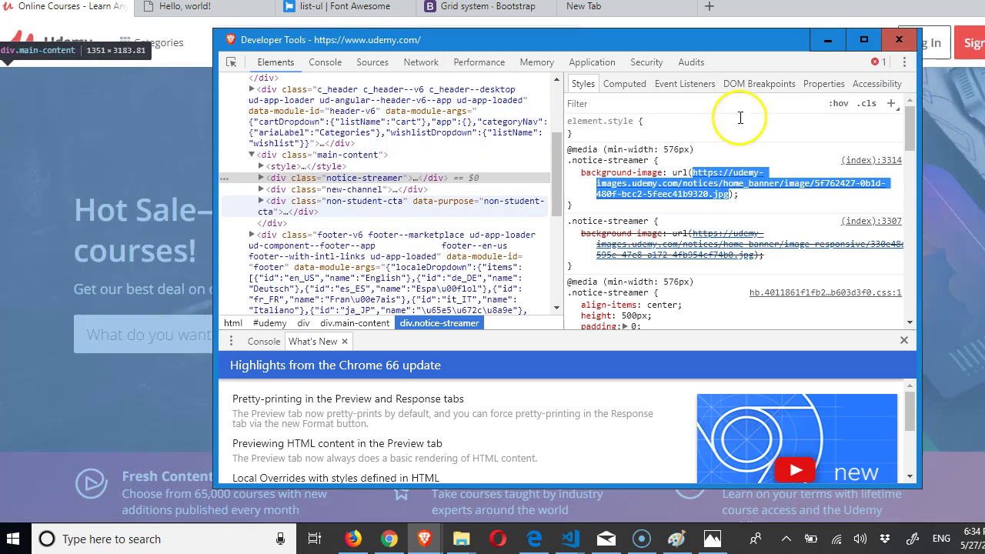
pyautogui.click(898, 42)
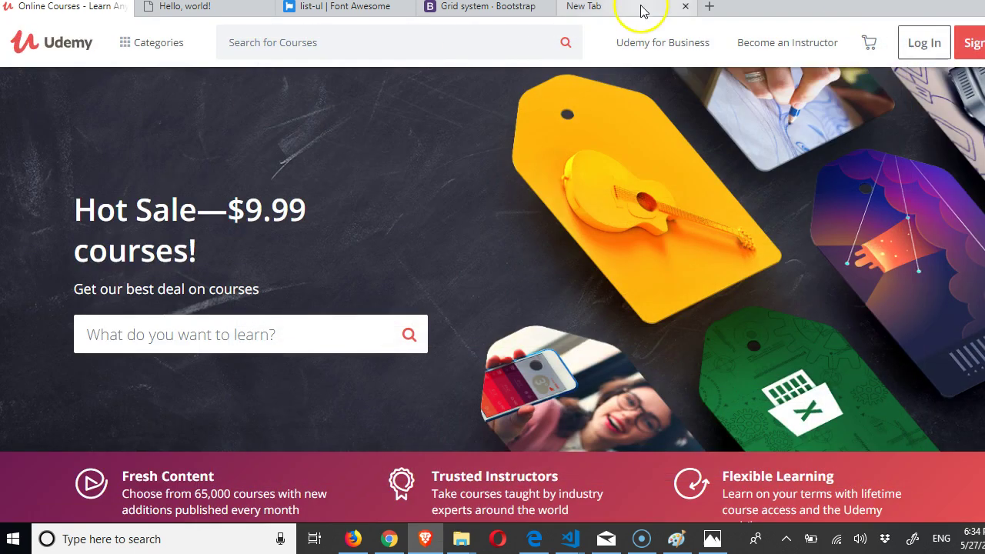
# Paste and load the banner image URL in a new tab, then save the JPEG to Downloads.
pyautogui.click(638, 10)
pyautogui.rightClick(326, 26)
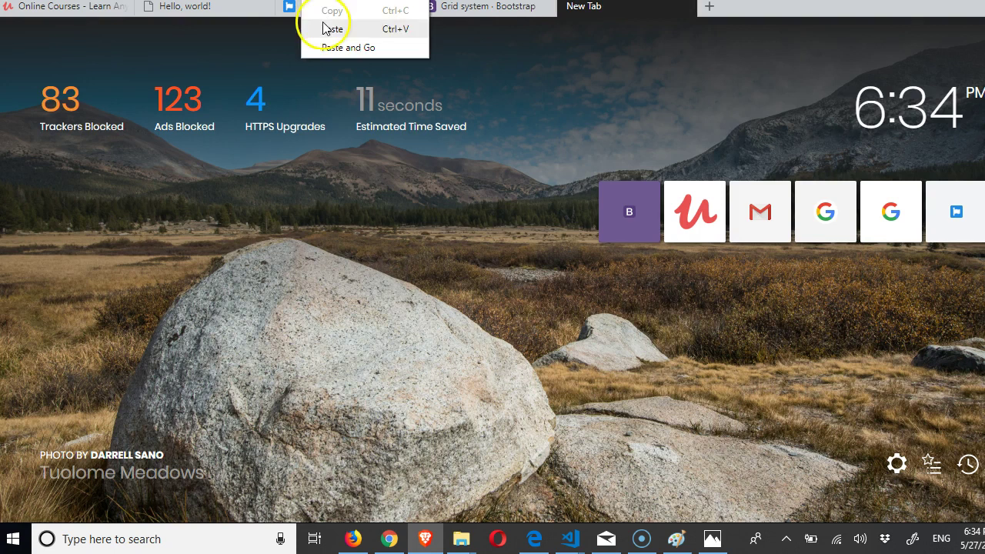
pyautogui.click(330, 44)
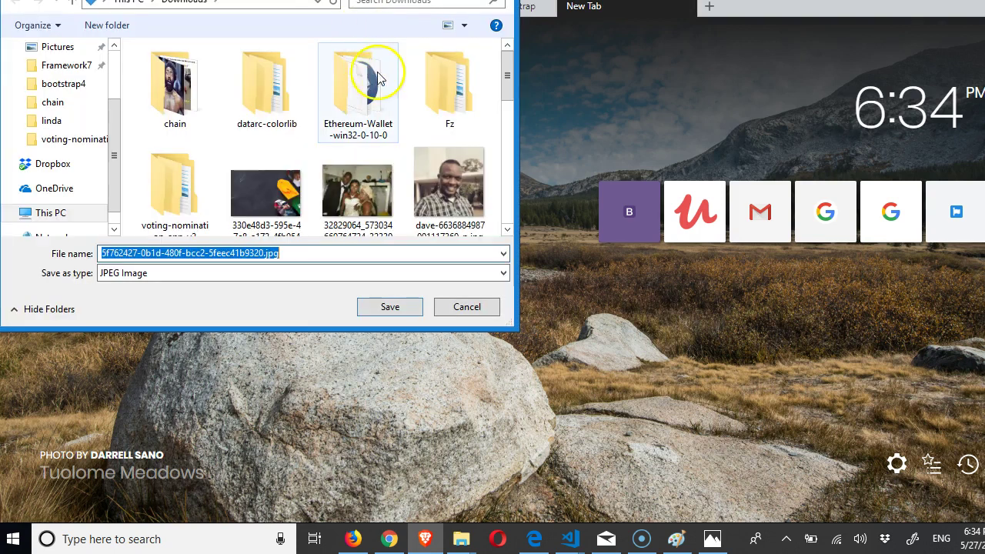
pyautogui.click(388, 308)
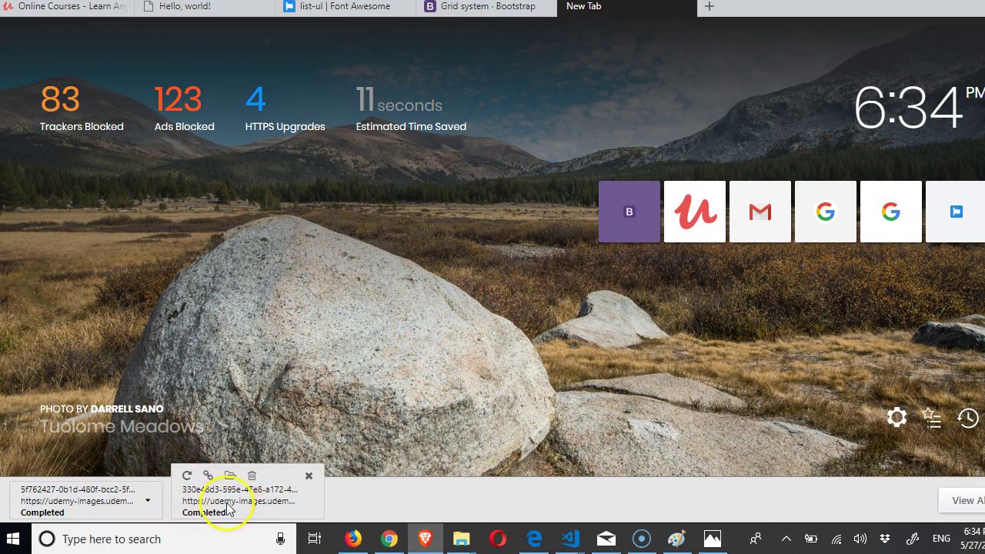
pyautogui.click(228, 507)
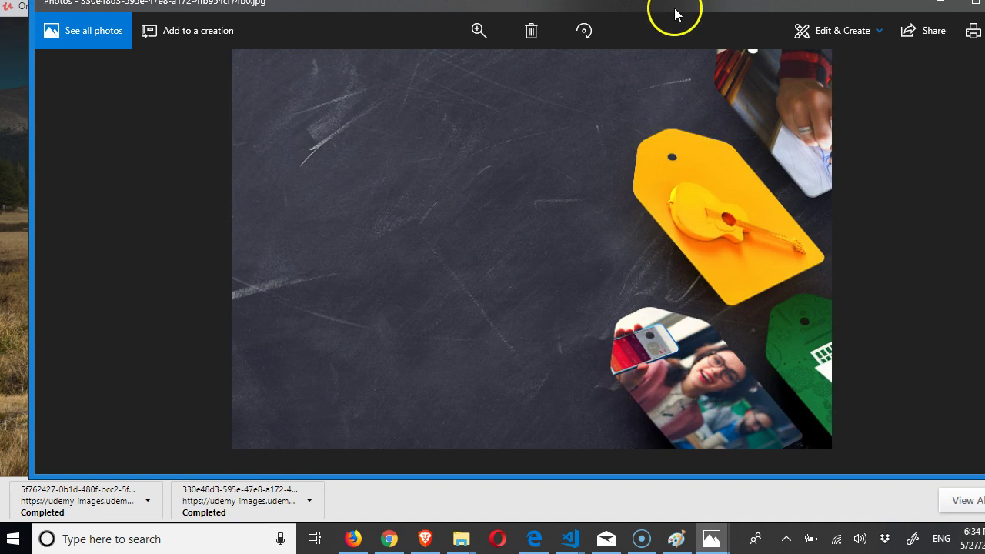
pyautogui.moveTo(674, 14); pyautogui.dragTo(654, 52)
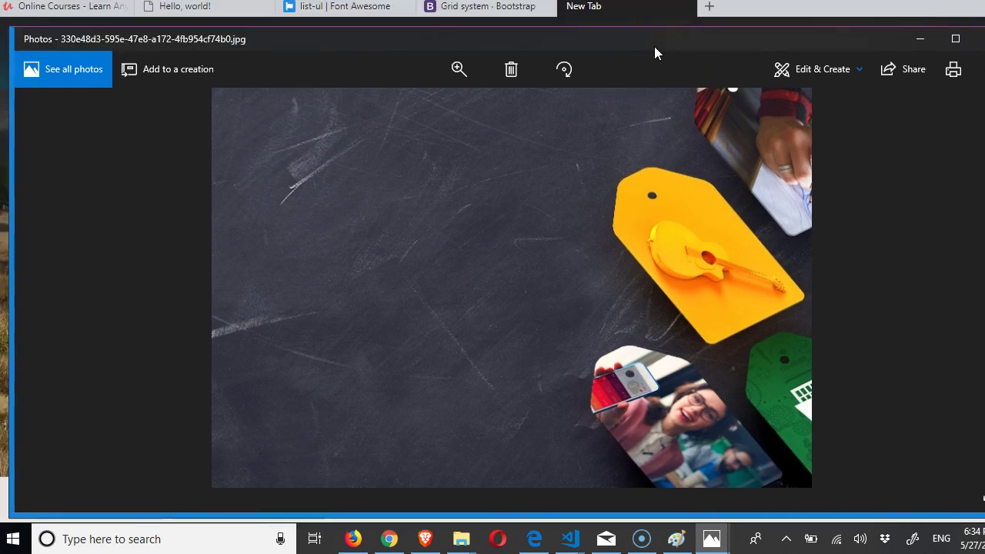
pyautogui.moveTo(376, 41); pyautogui.dragTo(294, 28)
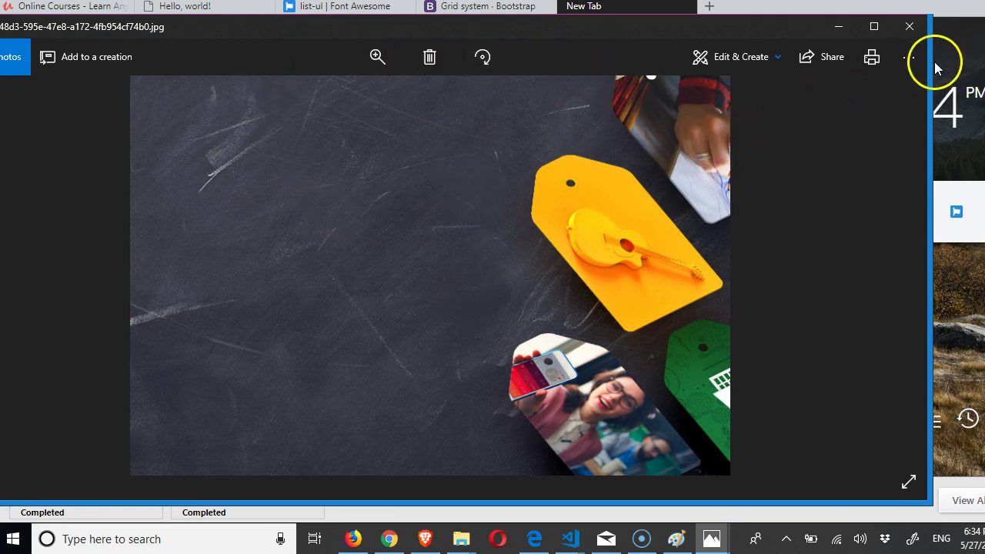
pyautogui.click(909, 57)
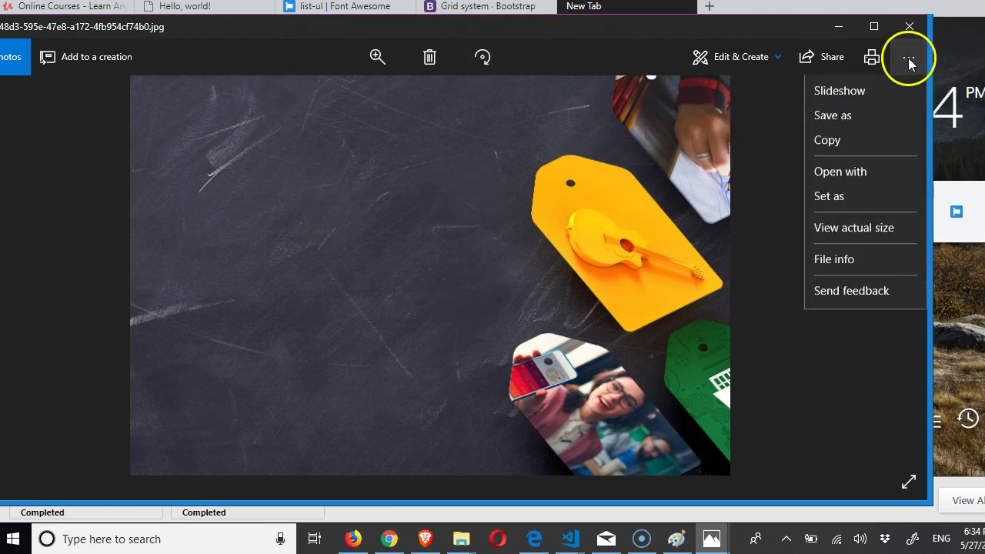
pyautogui.click(839, 263)
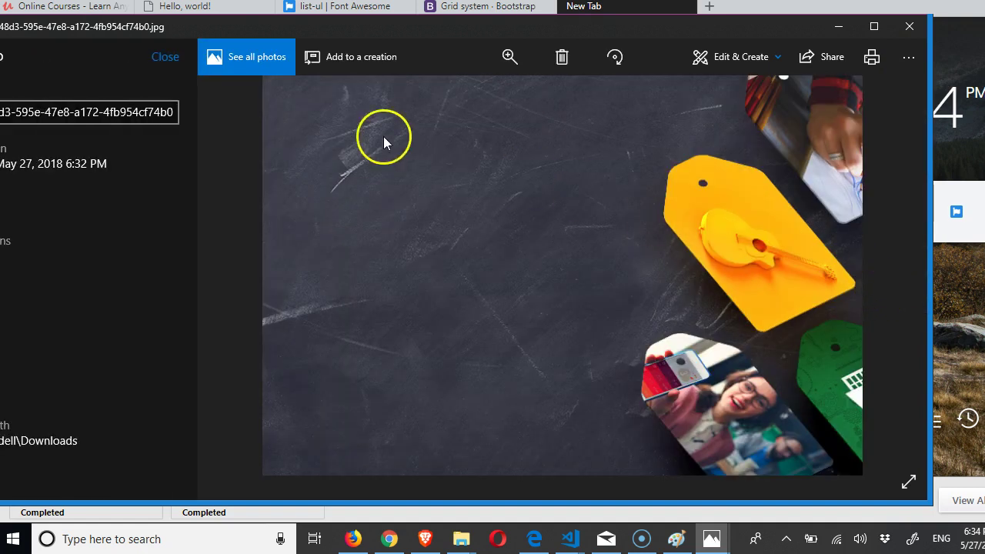
pyautogui.moveTo(305, 22); pyautogui.dragTo(493, 26)
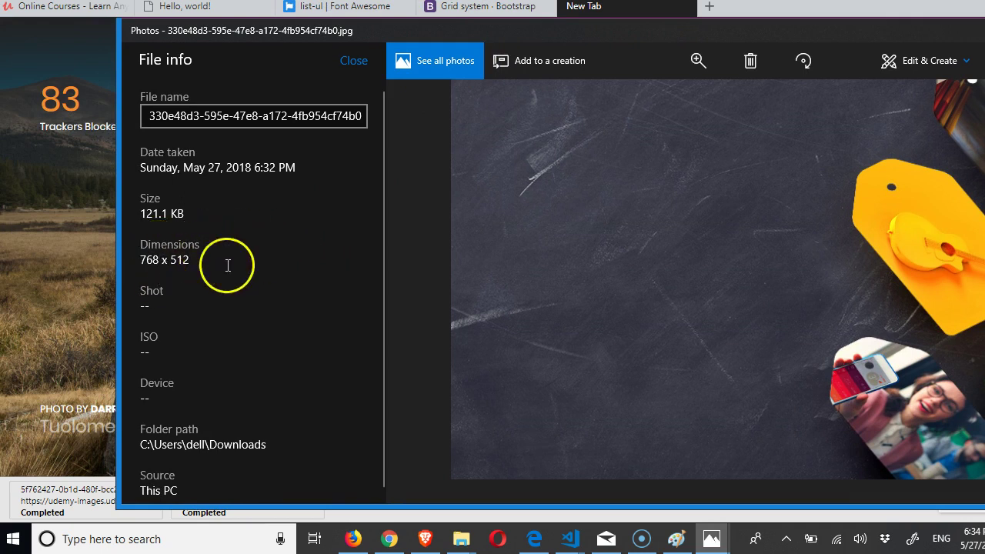
pyautogui.moveTo(191, 260); pyautogui.dragTo(141, 260)
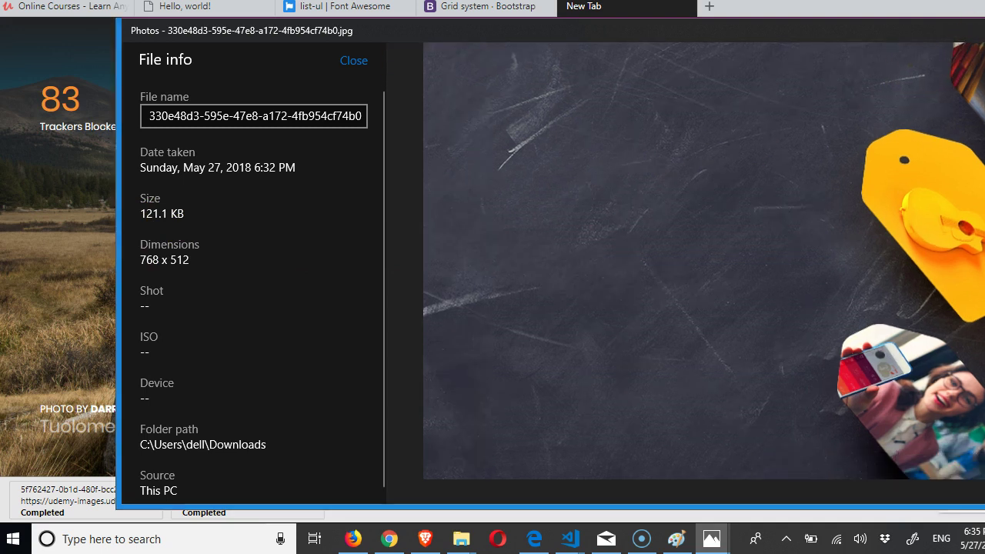
pyautogui.click(967, 31)
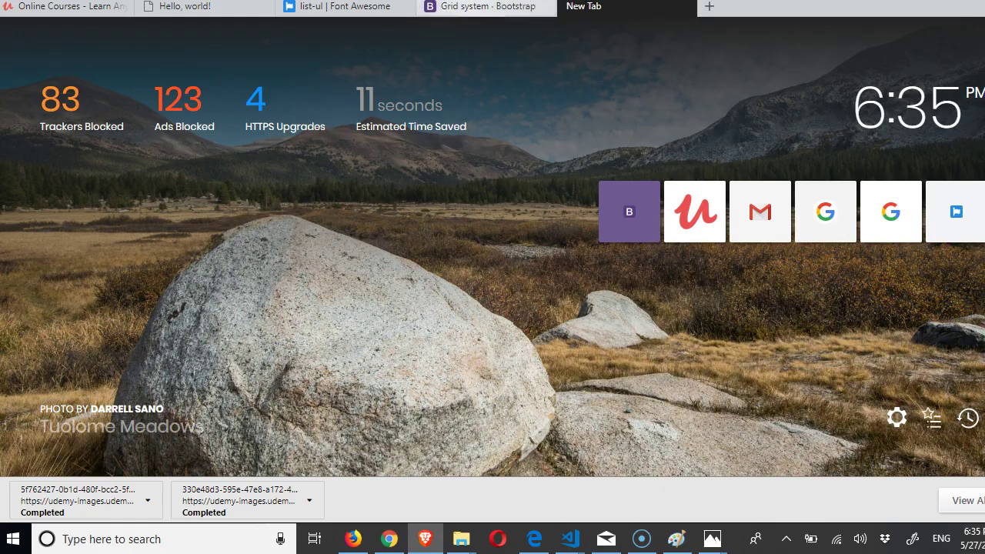
# Search Google in Chrome for 'creative commons background image 768 x 512'.
pyautogui.click(391, 539)
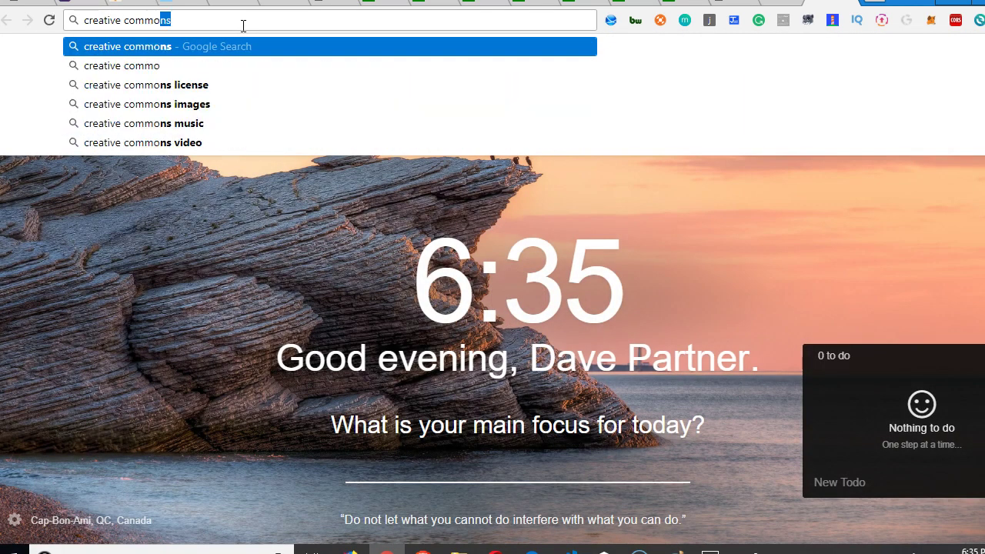
pyautogui.write('ns backg')
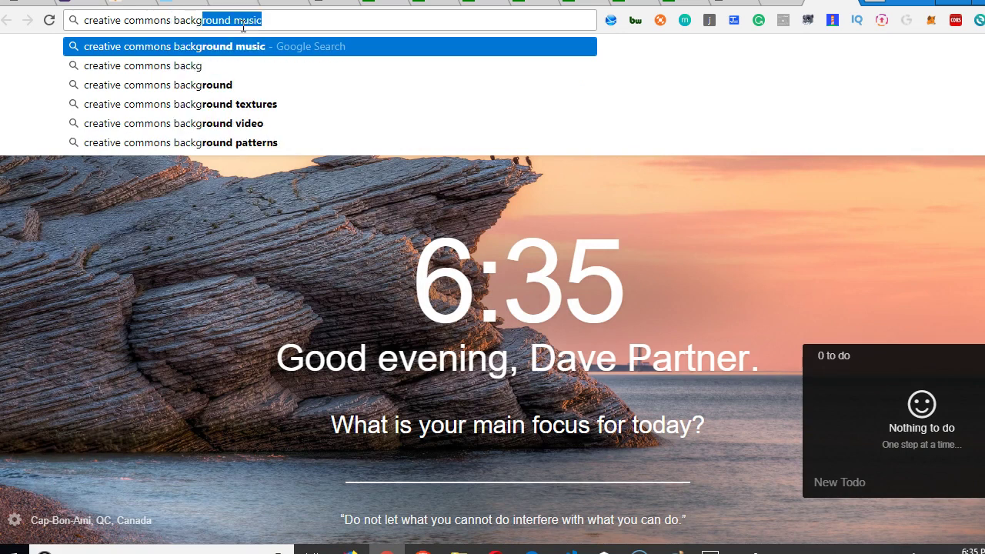
pyautogui.write('ro')
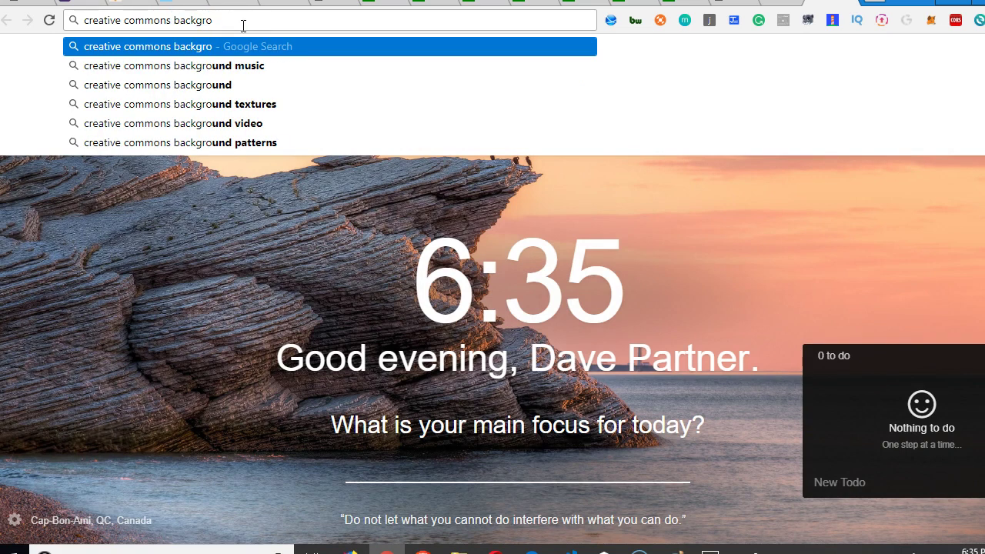
pyautogui.write('und image ')
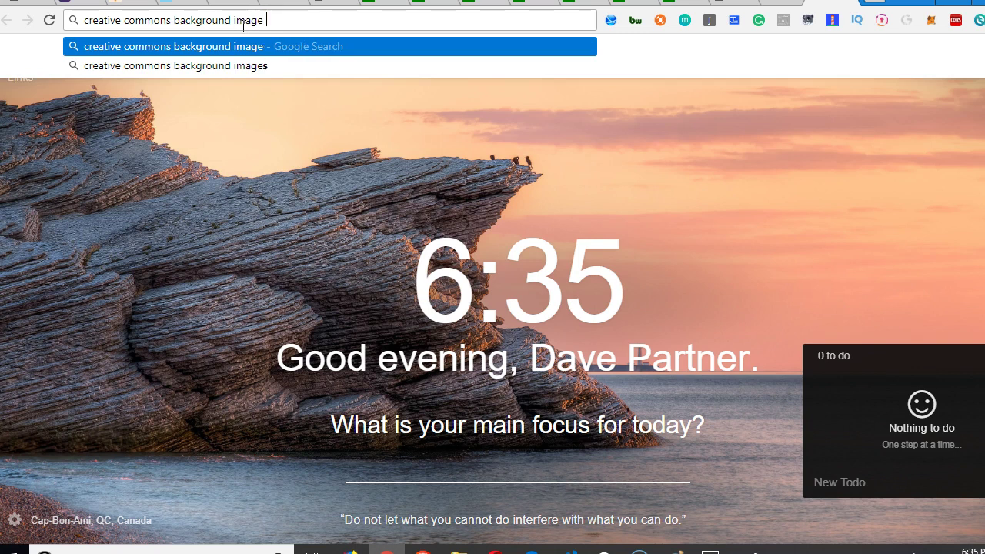
pyautogui.write('768 x 512')
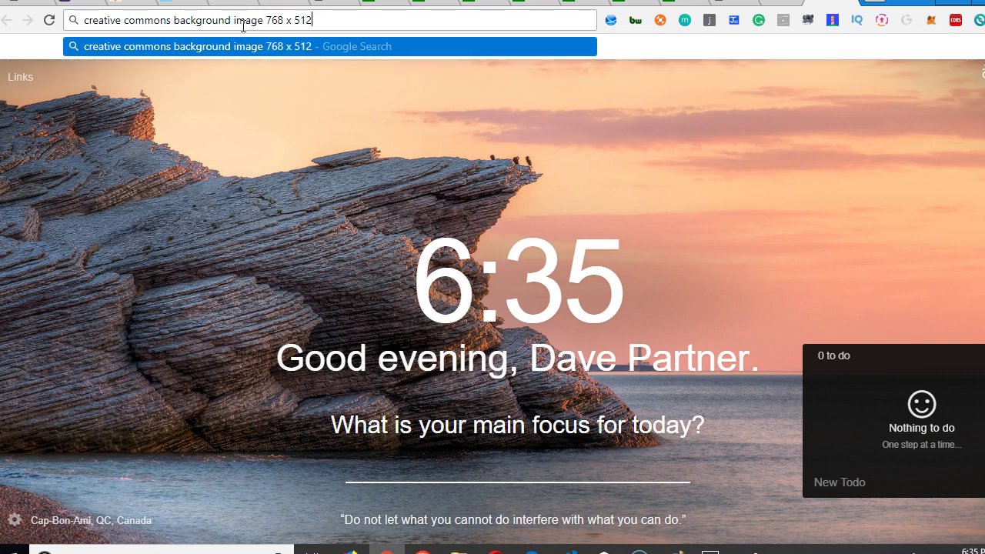
pyautogui.press('Return')
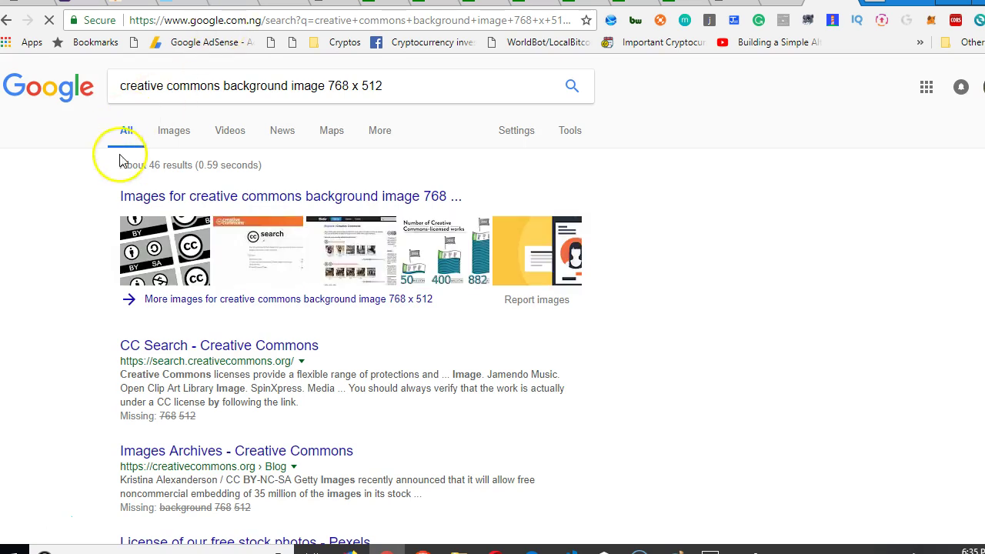
# Switch the search to image results and look over the 768 x 512 thumbnails.
pyautogui.click(188, 135)
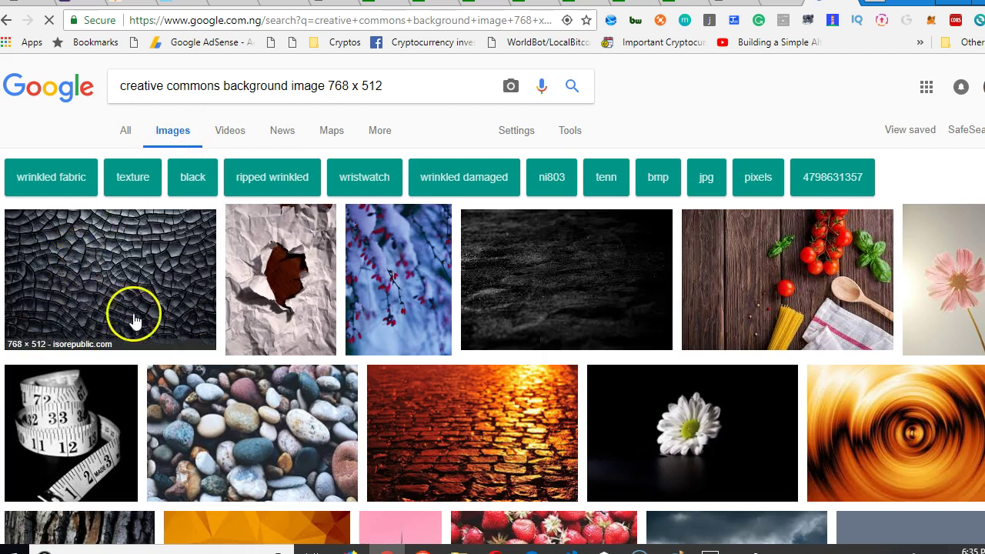
pyautogui.scroll(-2, 462, 289)
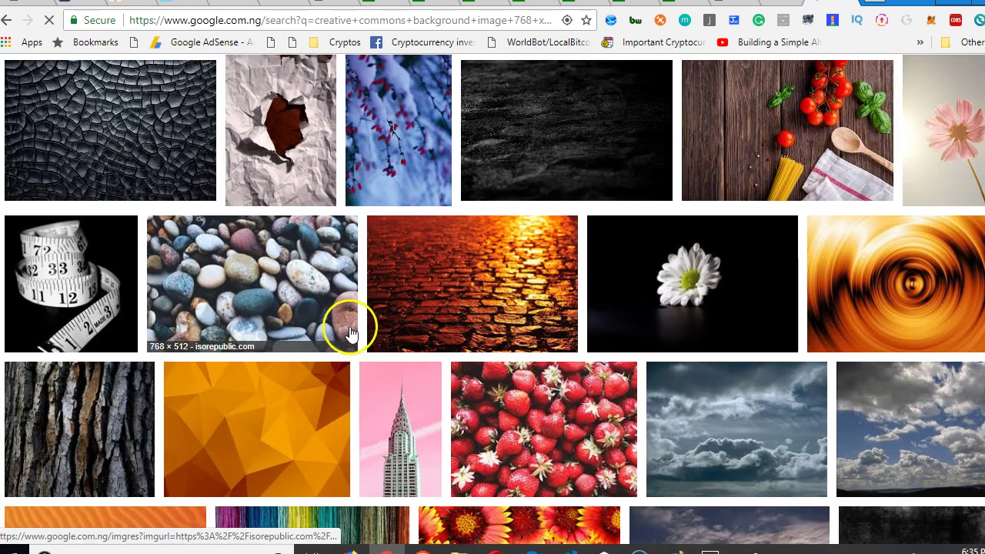
pyautogui.scroll(2, 347, 316)
pyautogui.moveTo(329, 86); pyautogui.dragTo(382, 90)
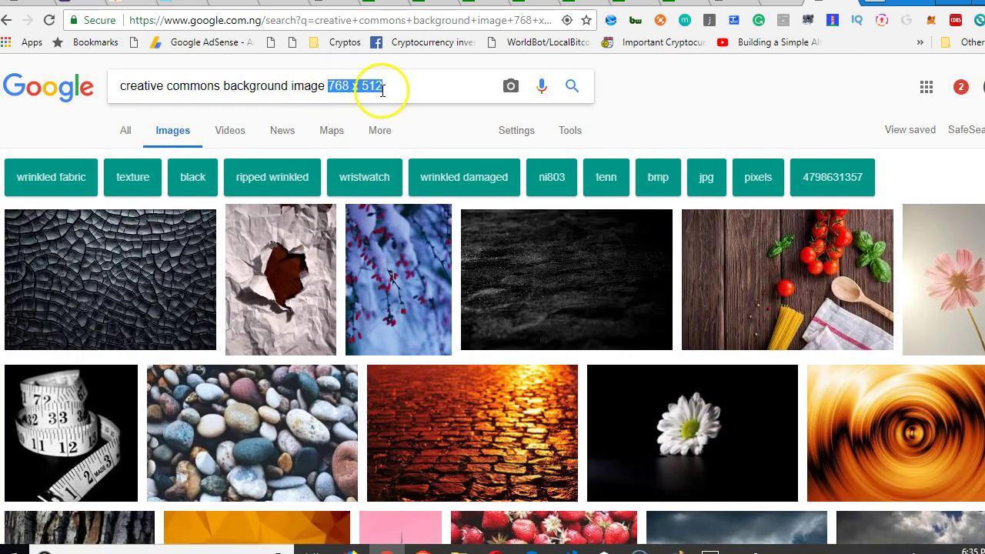
pyautogui.scroll(-2, 306, 434)
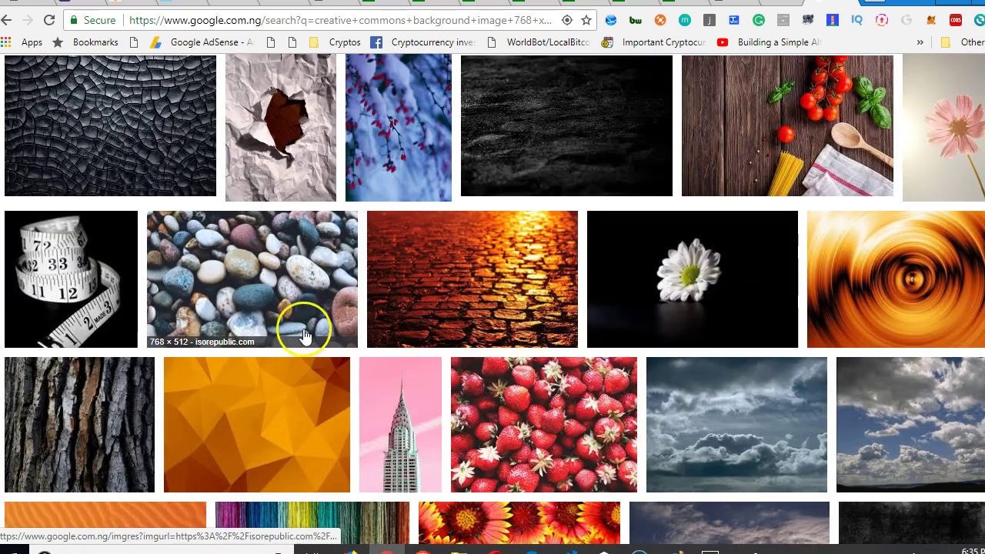
# Preview the pebbles photo, then the kitchen tomatoes-and-pasta photo.
pyautogui.click(269, 278)
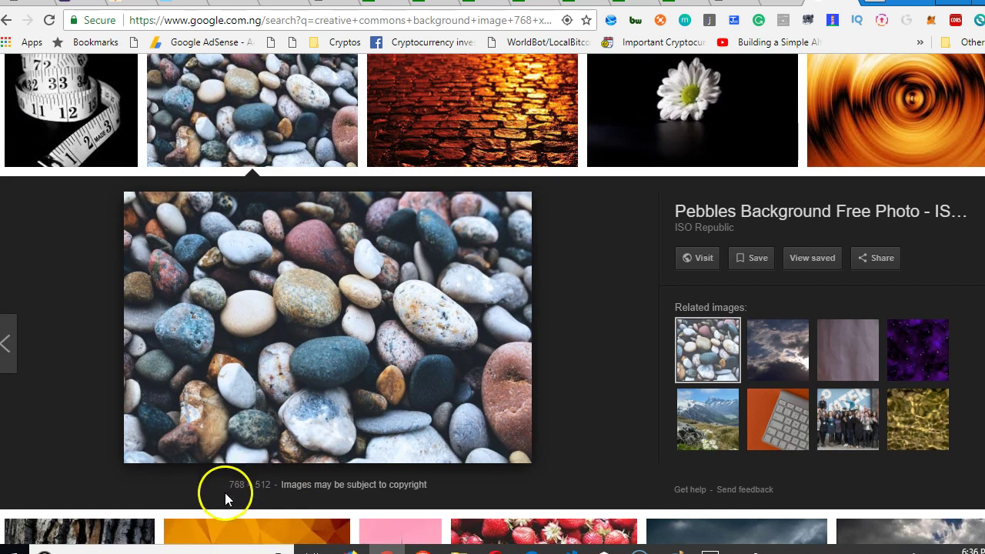
pyautogui.scroll(4, 653, 285)
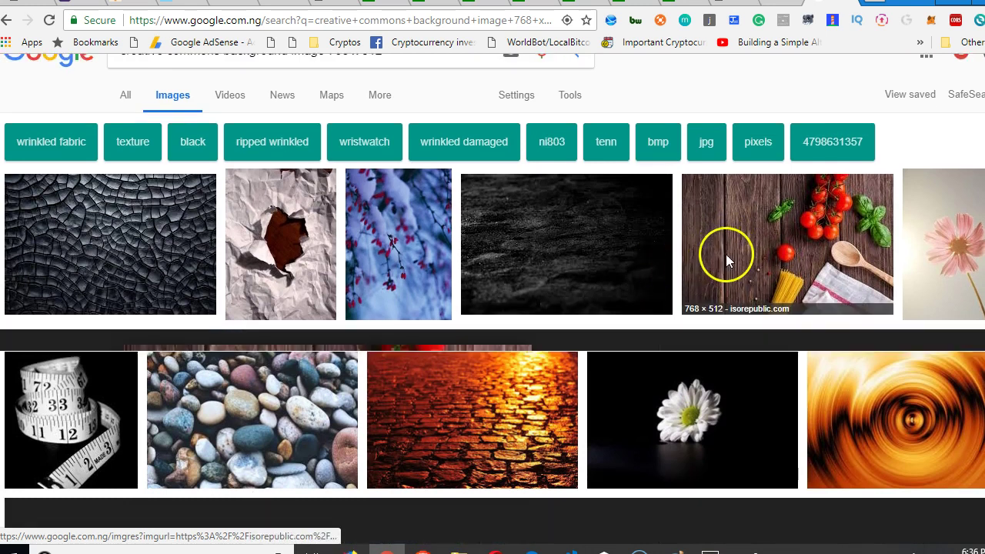
pyautogui.click(726, 255)
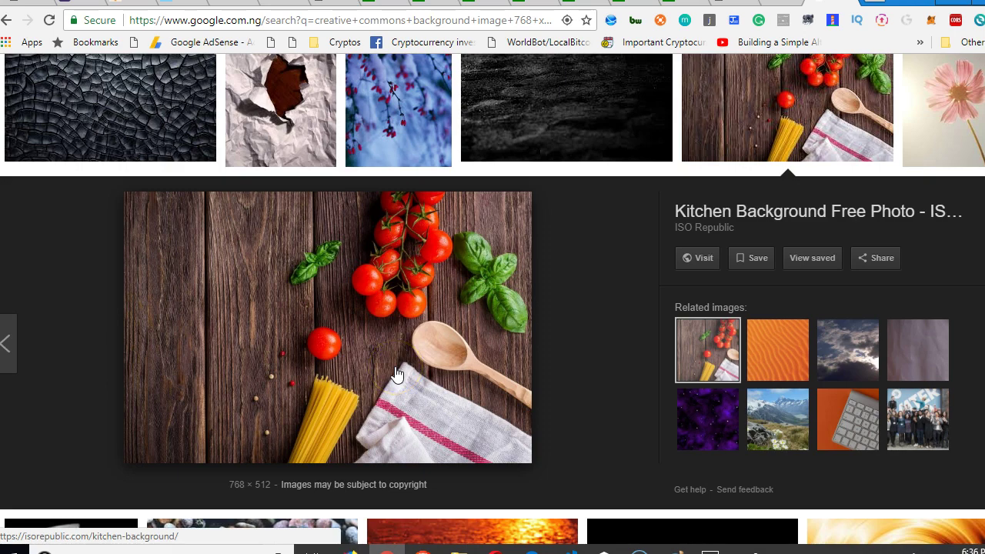
pyautogui.scroll(-1, 397, 375)
pyautogui.scroll(-4, 397, 375)
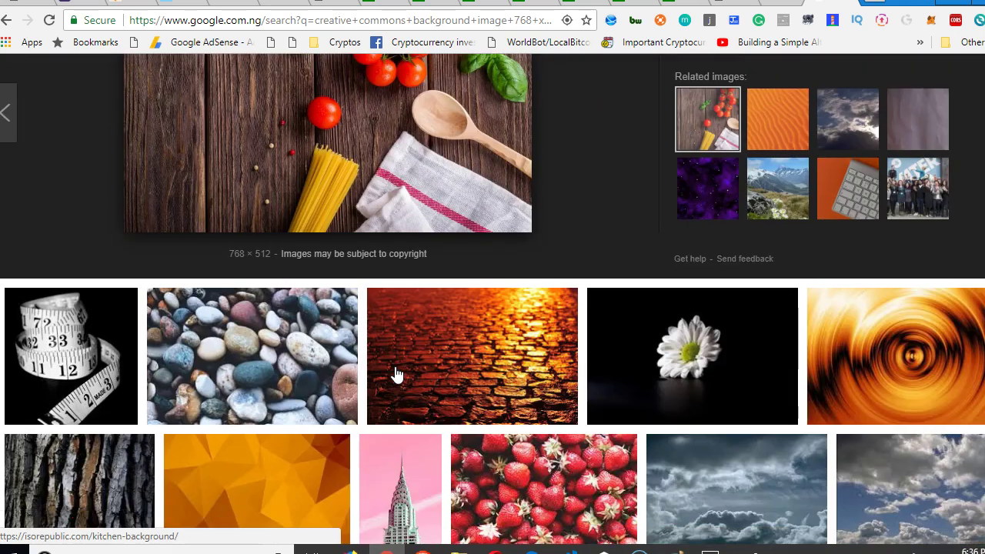
pyautogui.scroll(-1, 541, 372)
pyautogui.scroll(-3, 541, 372)
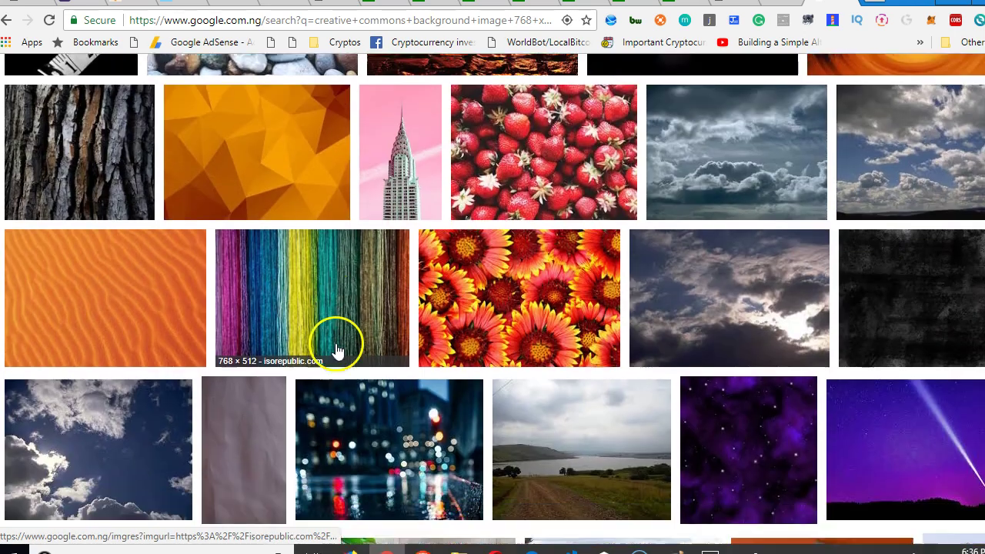
pyautogui.scroll(-1, 406, 449)
pyautogui.scroll(-1, 416, 446)
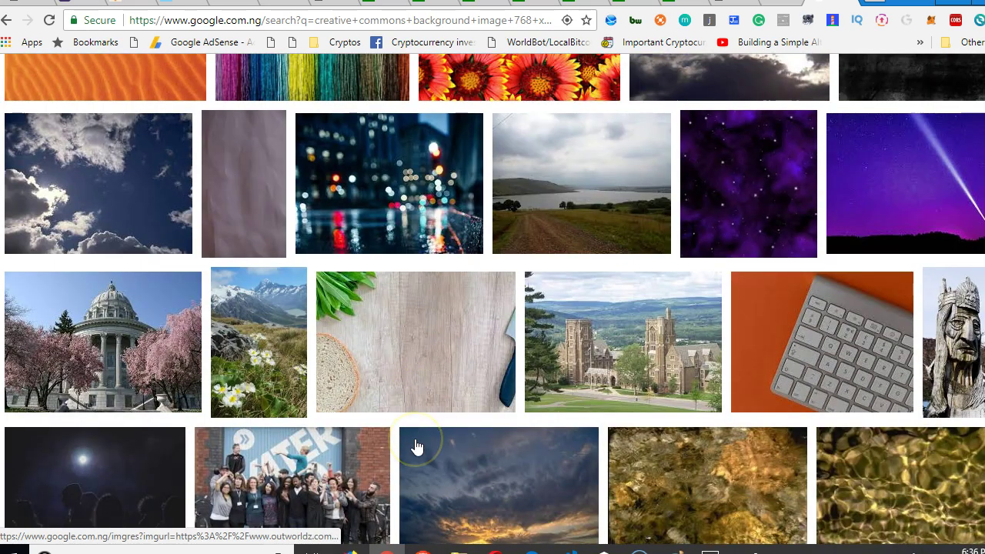
pyautogui.scroll(-3, 416, 446)
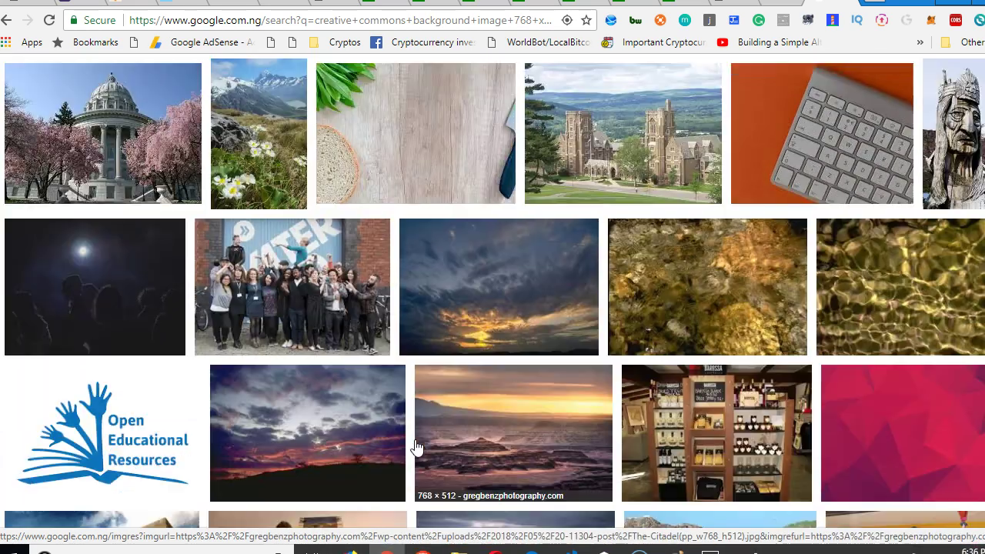
pyautogui.scroll(-3, 416, 447)
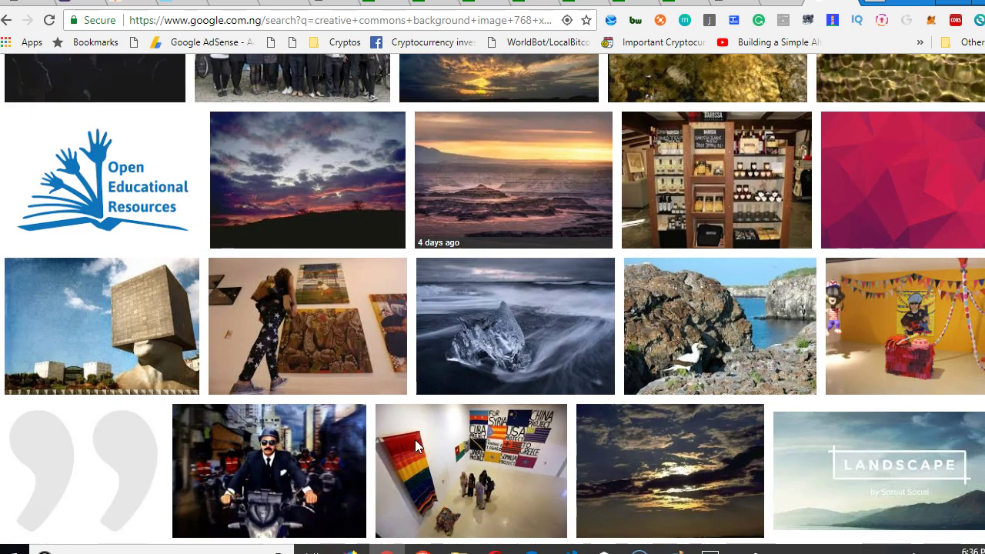
pyautogui.scroll(-4, 416, 446)
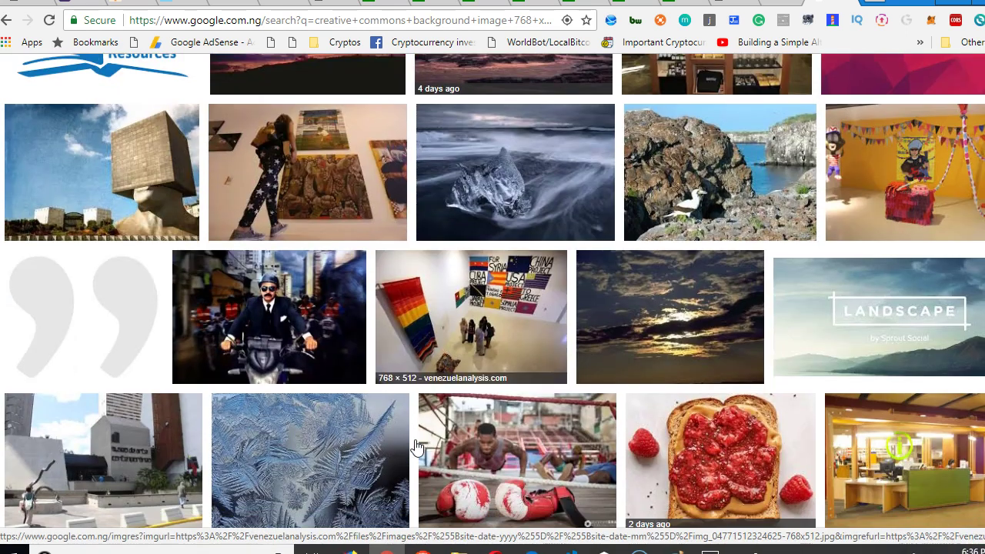
pyautogui.scroll(-2, 415, 446)
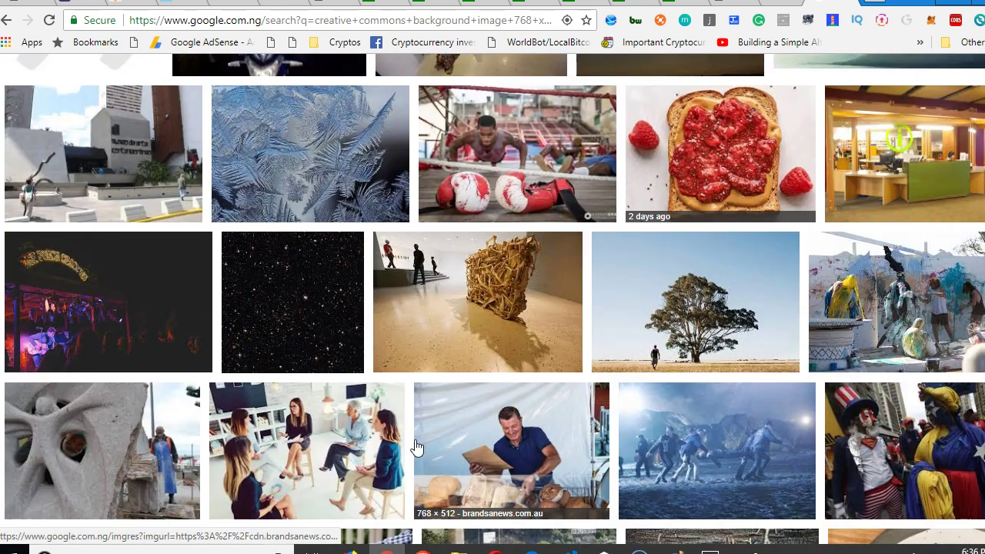
pyautogui.scroll(-1, 416, 446)
pyautogui.scroll(-2, 416, 446)
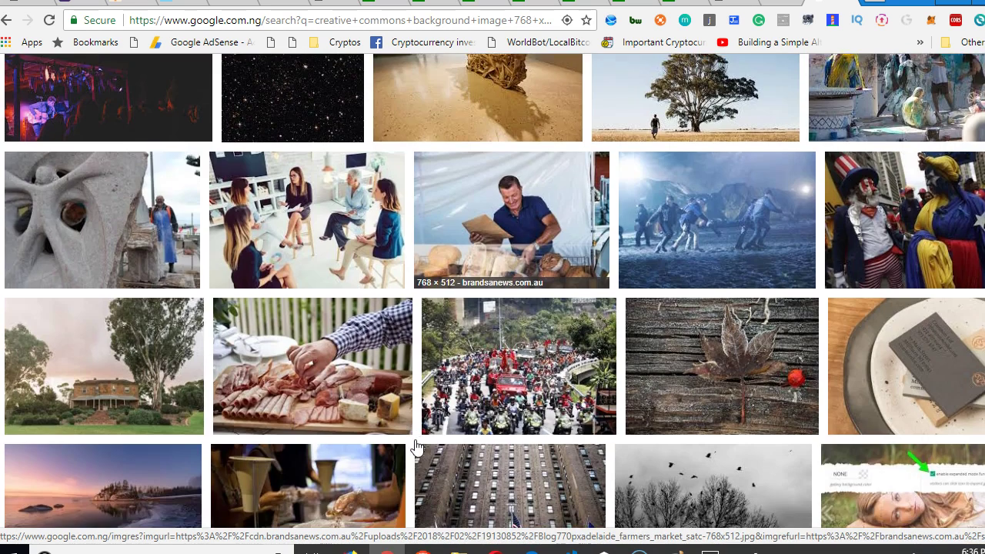
pyautogui.scroll(-2, 415, 447)
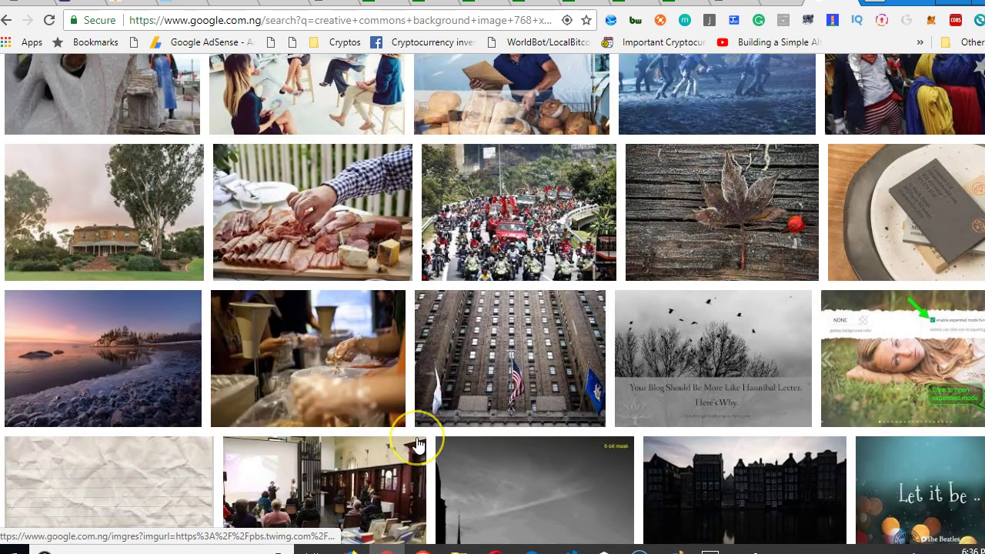
pyautogui.scroll(-2, 416, 444)
pyautogui.scroll(-1, 416, 447)
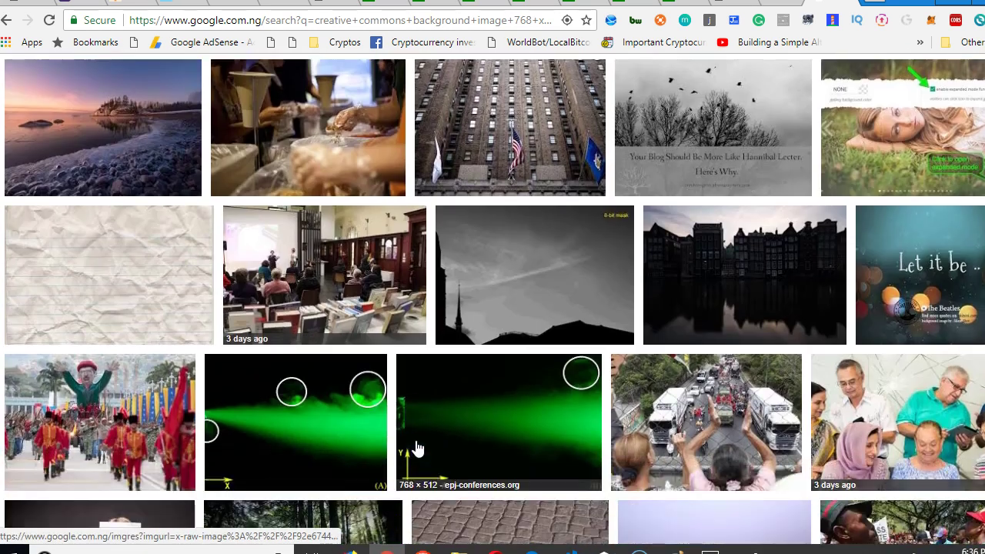
pyautogui.scroll(-2, 416, 447)
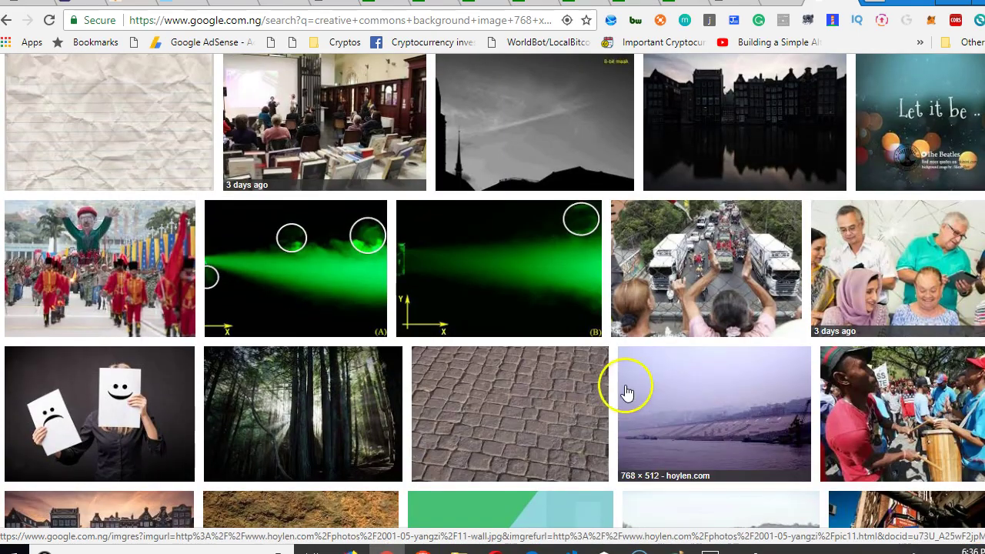
pyautogui.scroll(7, 650, 377)
pyautogui.scroll(9, 646, 388)
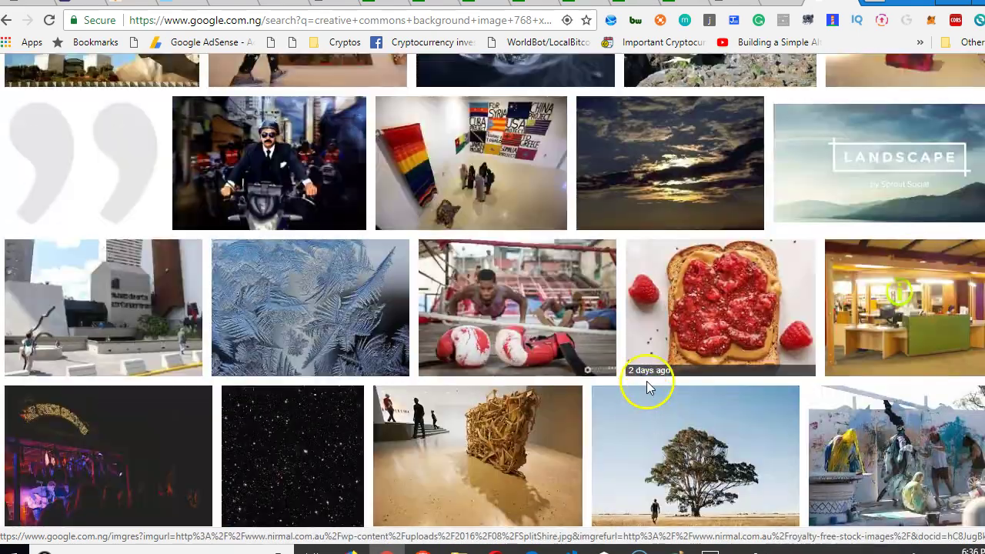
pyautogui.scroll(-5, 647, 389)
pyautogui.scroll(-10, 646, 387)
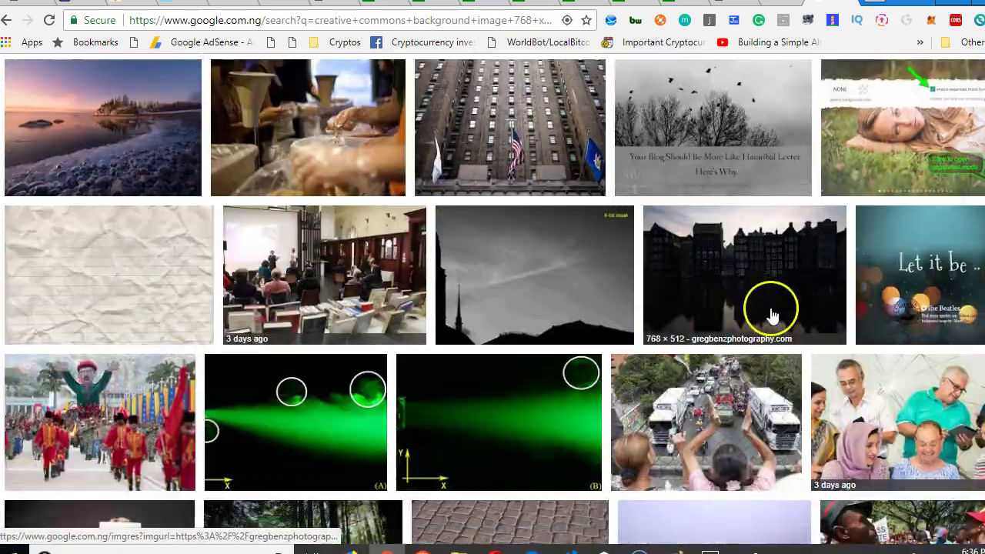
pyautogui.scroll(10, 644, 365)
pyautogui.scroll(-4, 645, 373)
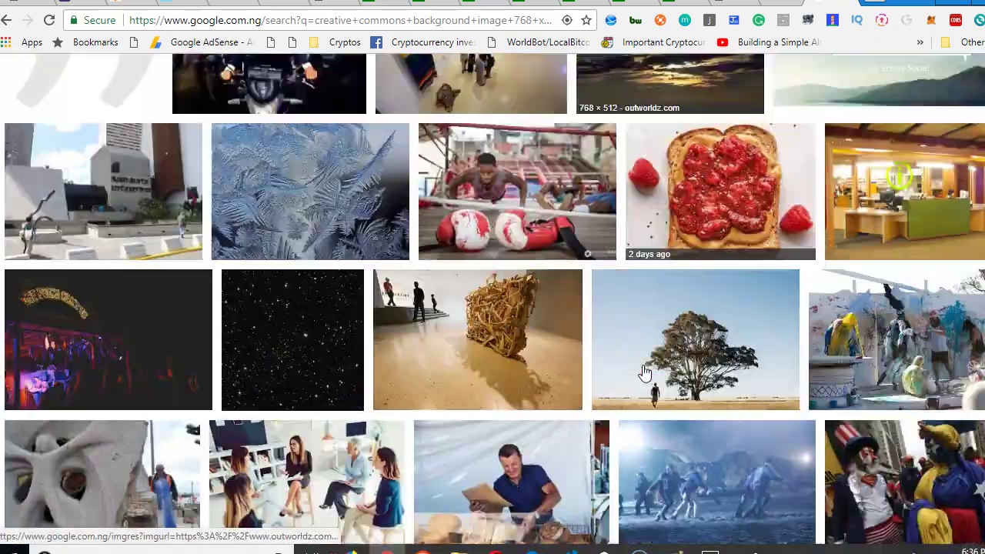
pyautogui.scroll(6, 645, 374)
pyautogui.scroll(14, 645, 373)
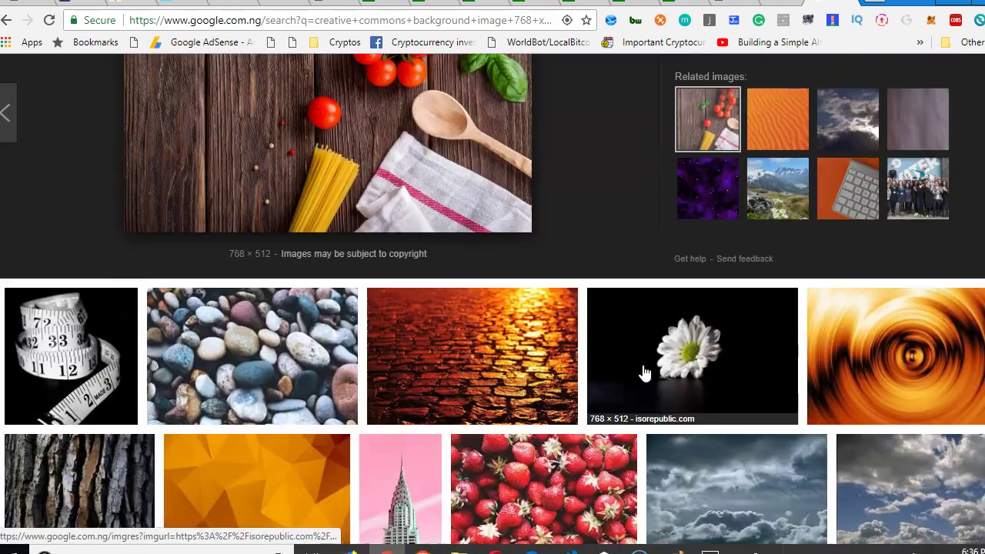
pyautogui.scroll(3, 645, 373)
# Start saving the kitchen photo with Save image as and open the C: drive.
pyautogui.rightClick(354, 300)
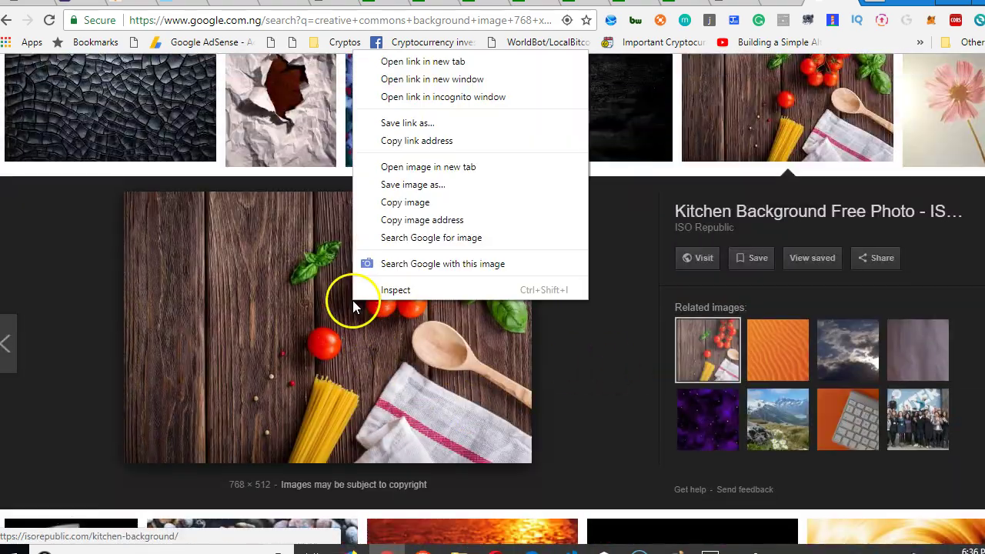
pyautogui.click(409, 185)
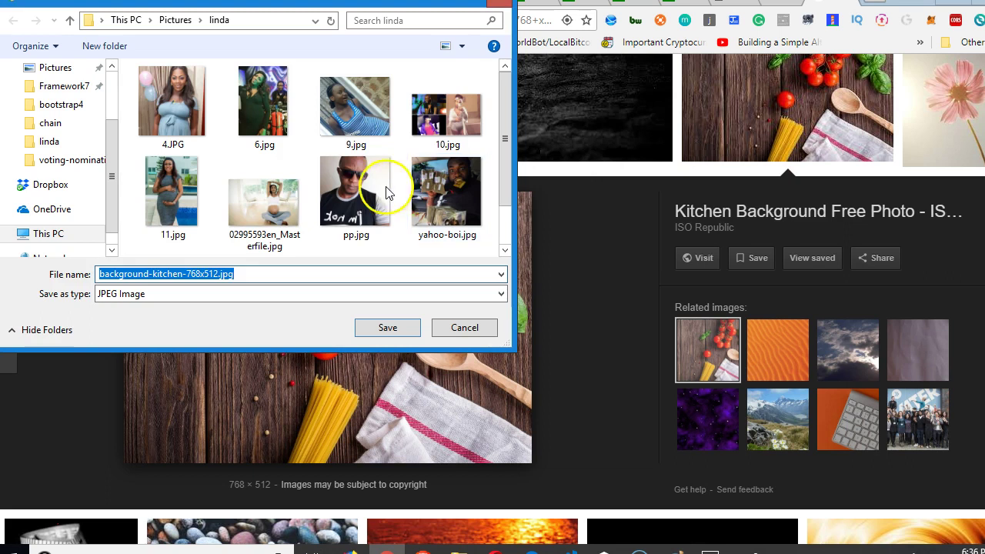
pyautogui.click(81, 239)
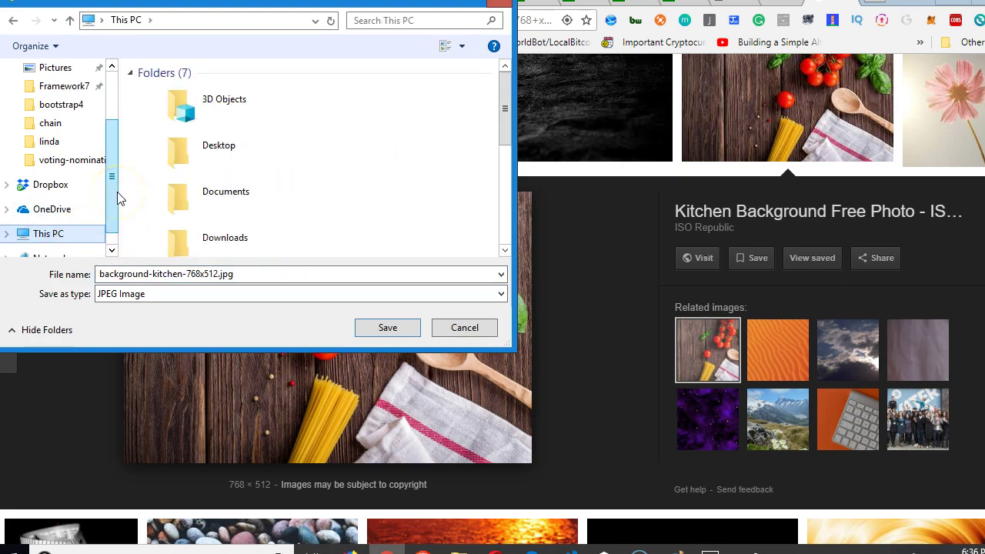
pyautogui.scroll(-2, 280, 214)
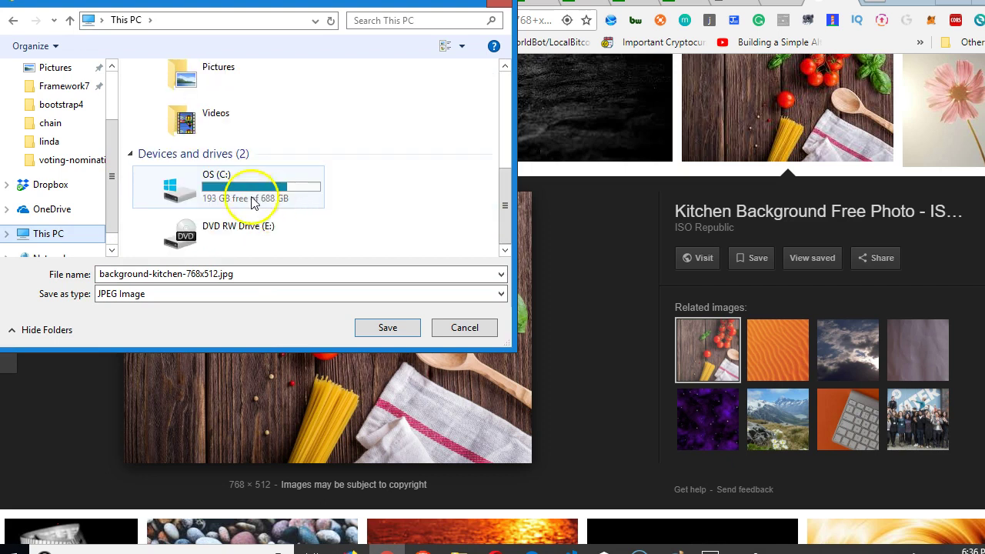
pyautogui.click(245, 193)
pyautogui.doubleClick(245, 192)
# Navigate through wamp64 and www into the bootstrap4tutorial folder.
pyautogui.scroll(-3, 187, 209)
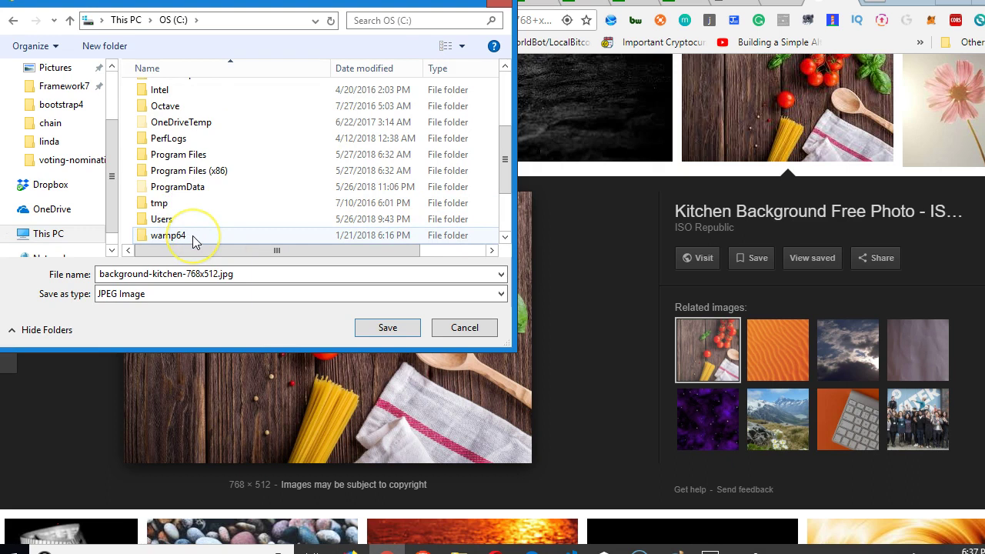
pyautogui.click(170, 236)
pyautogui.doubleClick(170, 236)
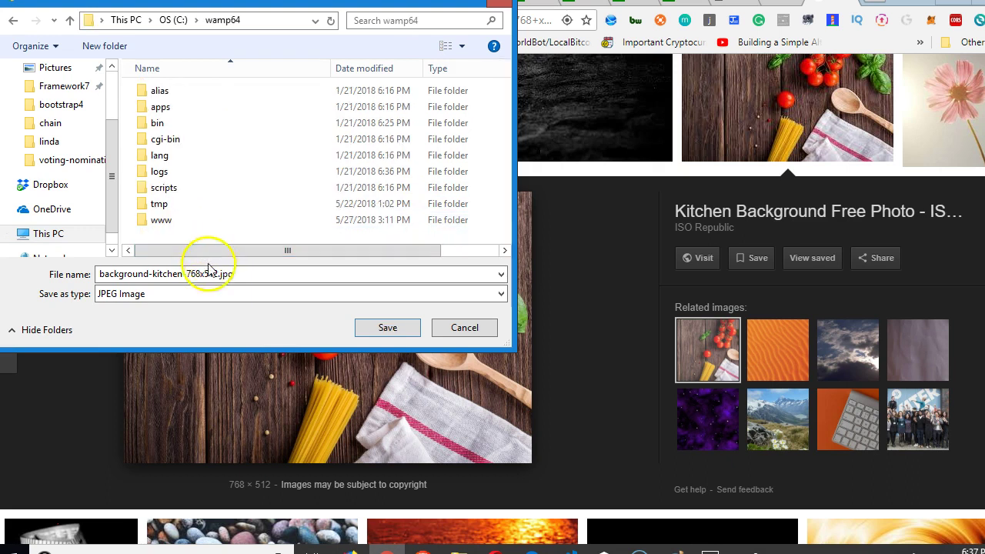
pyautogui.click(176, 221)
pyautogui.doubleClick(175, 221)
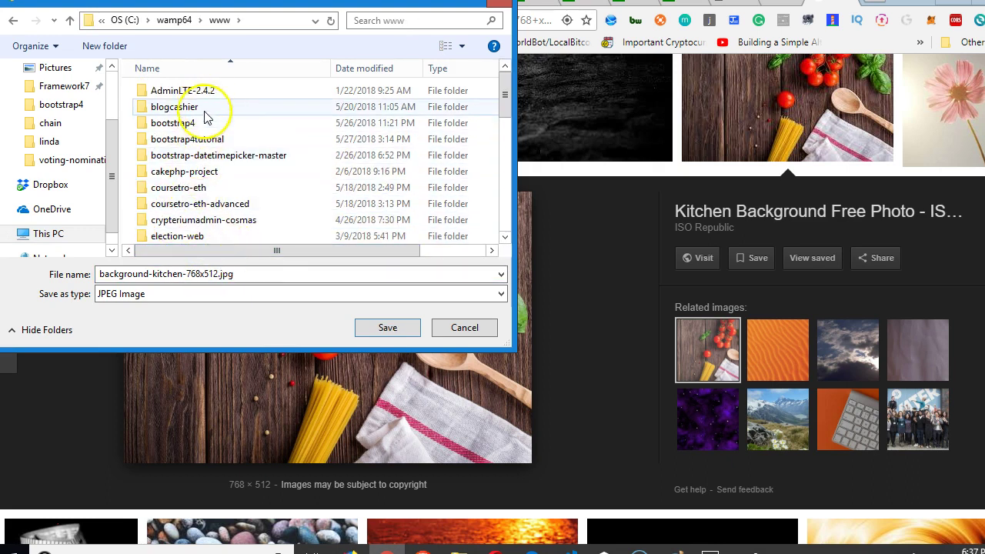
pyautogui.click(206, 143)
pyautogui.doubleClick(204, 143)
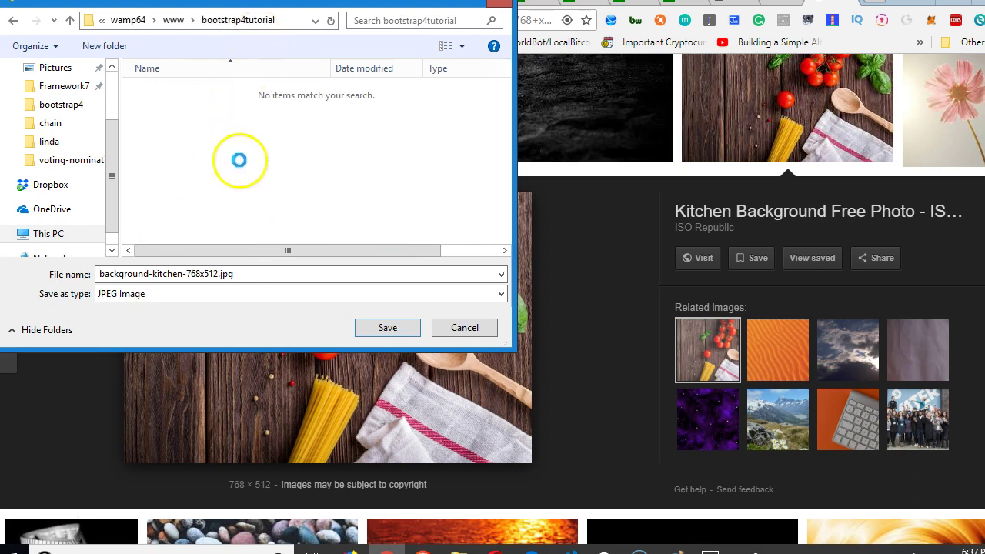
# Create a new 'images' folder inside bootstrap4tutorial and open it.
pyautogui.rightClick(237, 175)
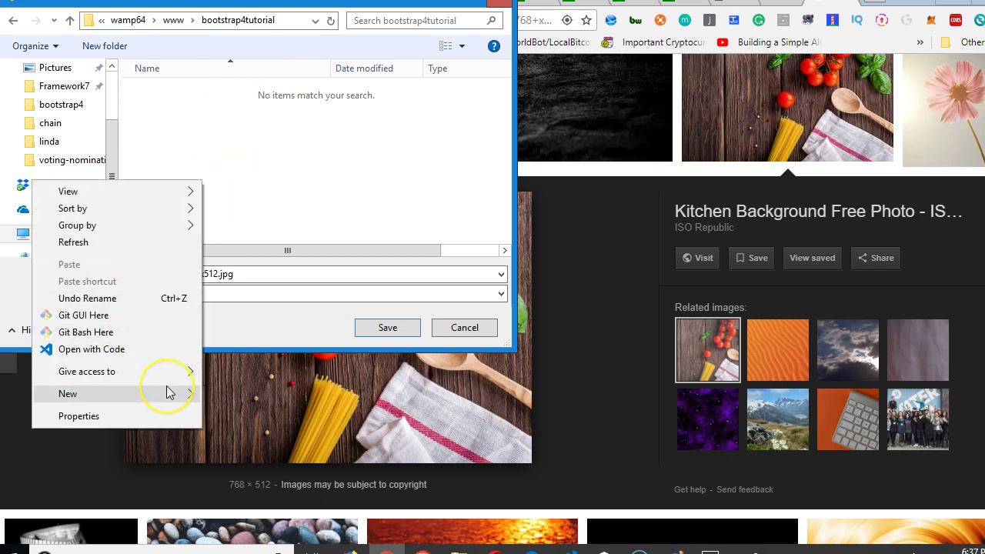
pyautogui.moveTo(170, 393)
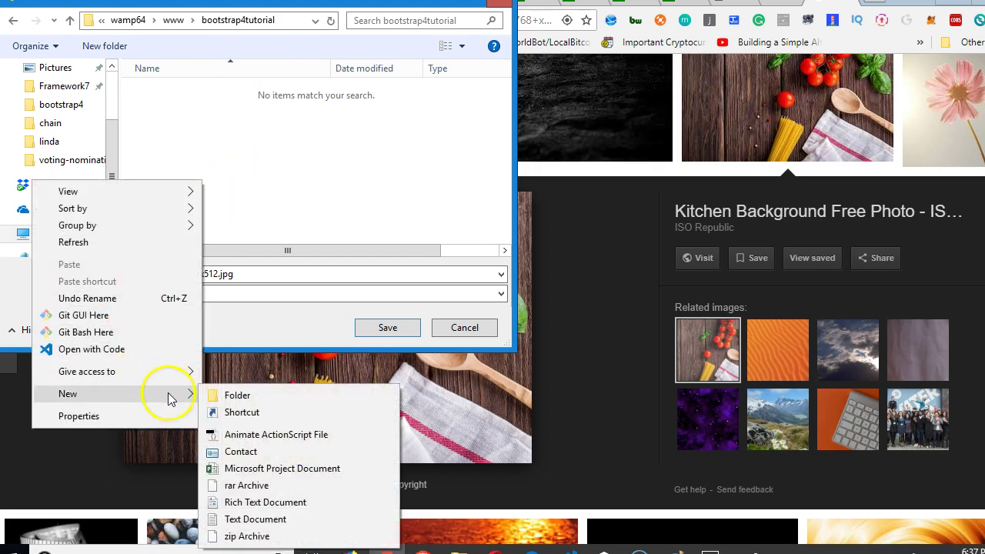
pyautogui.click(219, 393)
pyautogui.write('ima')
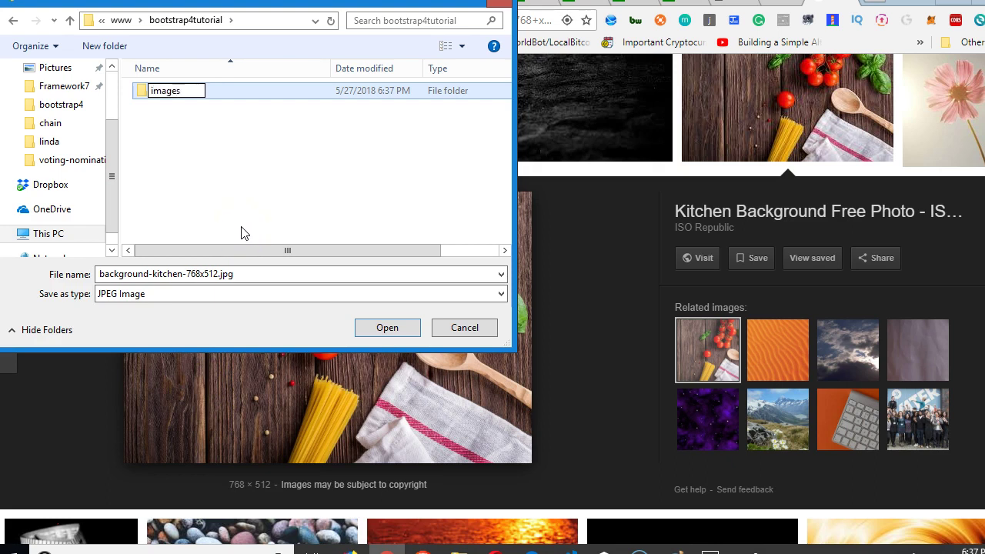
pyautogui.write('ges')
pyautogui.click(179, 223)
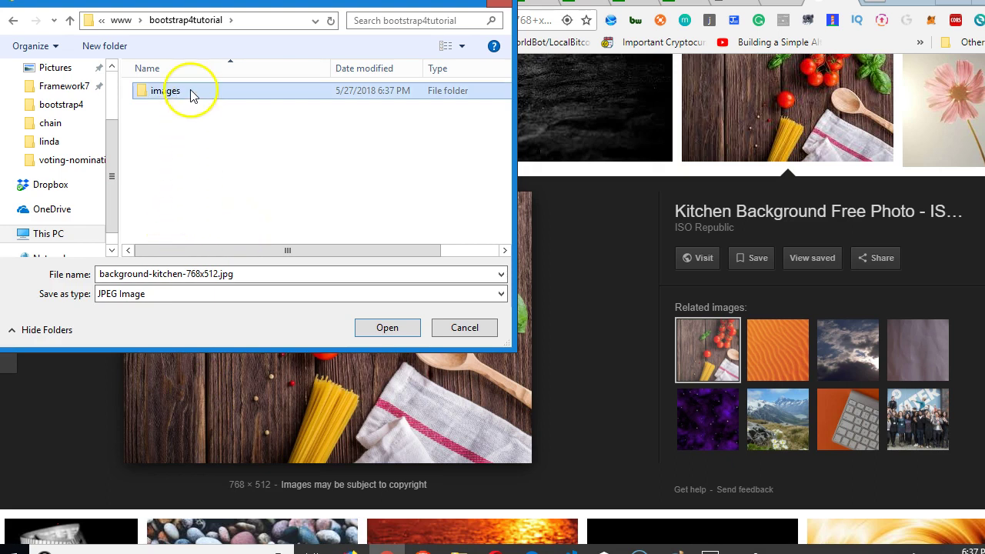
pyautogui.doubleClick(192, 93)
# Rename the file to background.jpg and save it.
pyautogui.click(220, 276)
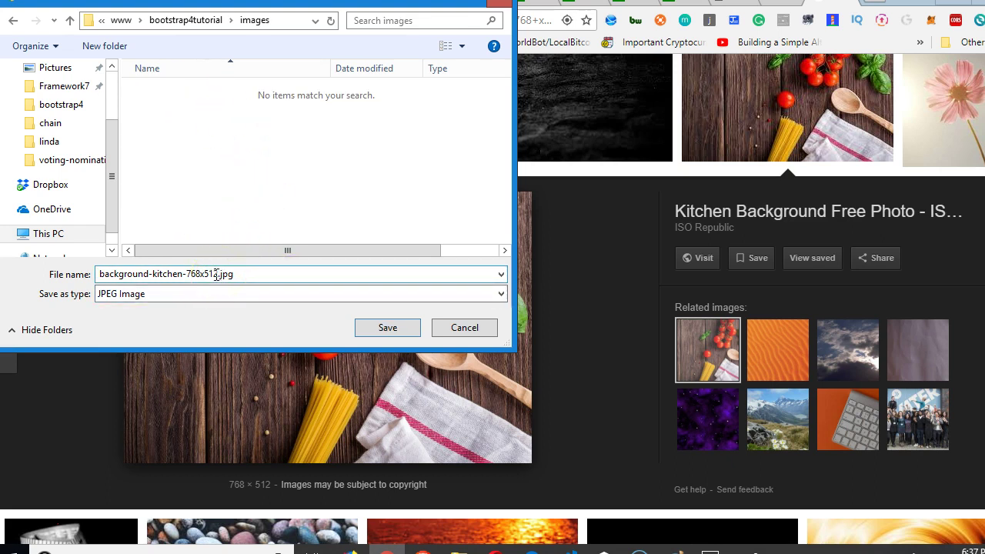
pyautogui.hotkey('ctrl', 'a')
pyautogui.click(77, 278)
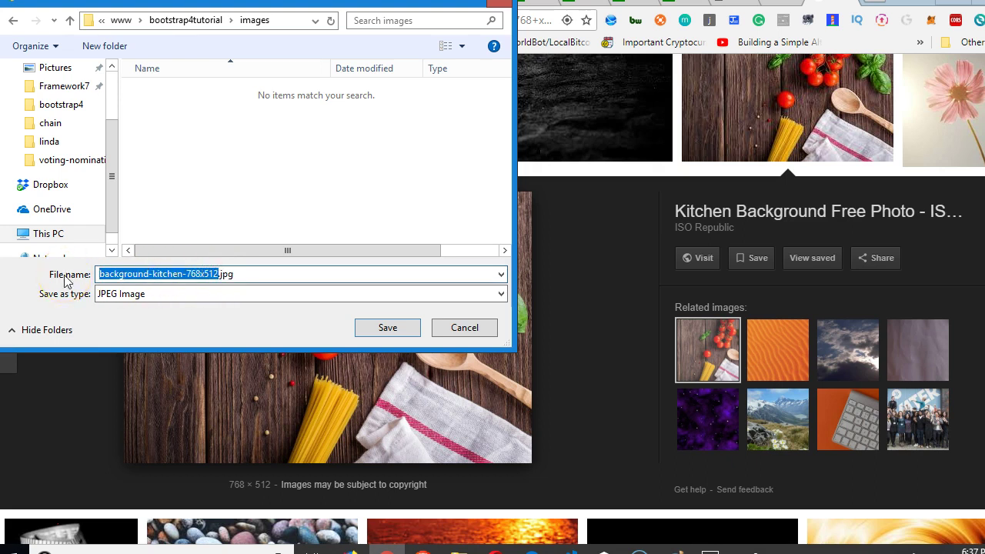
pyautogui.write('background')
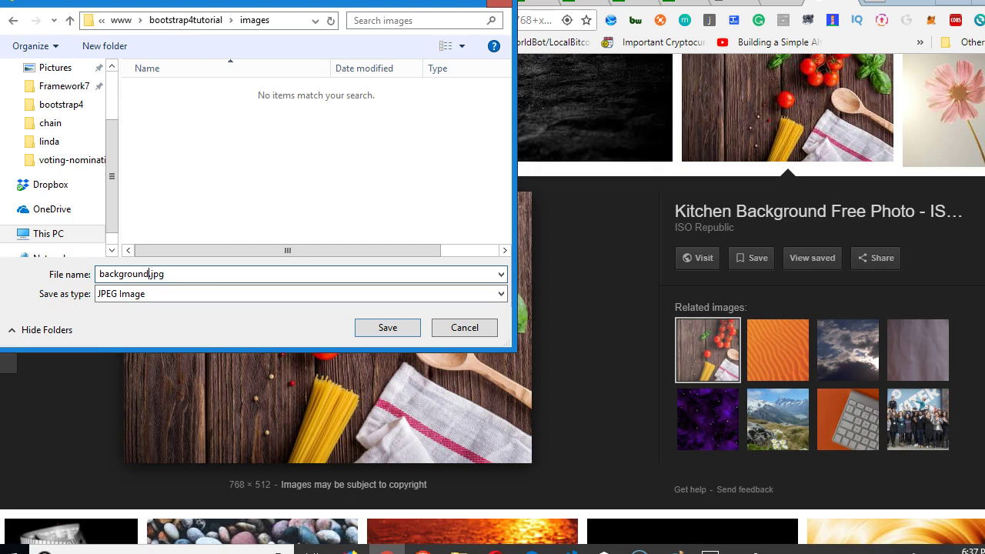
pyautogui.click(377, 328)
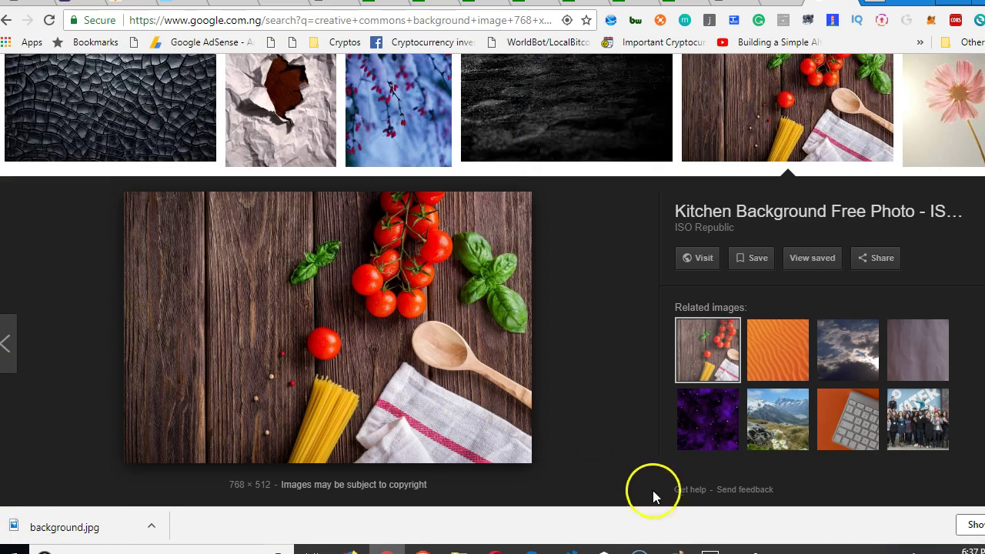
# Bring the bootstrap4tutorial Explorer window forward and open its images folder showing background.jpg.
pyautogui.moveTo(459, 552)
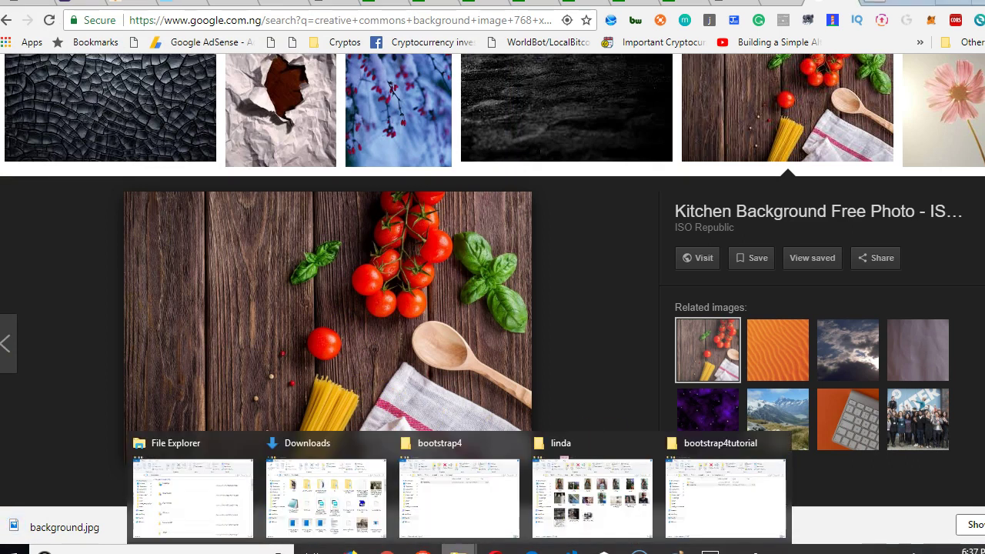
pyautogui.moveTo(451, 514)
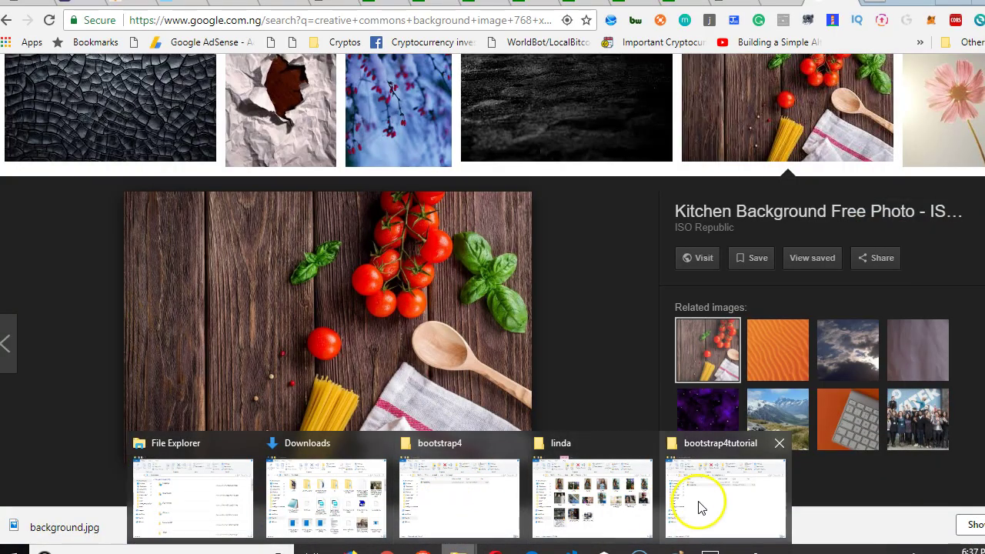
pyautogui.click(708, 504)
pyautogui.doubleClick(326, 220)
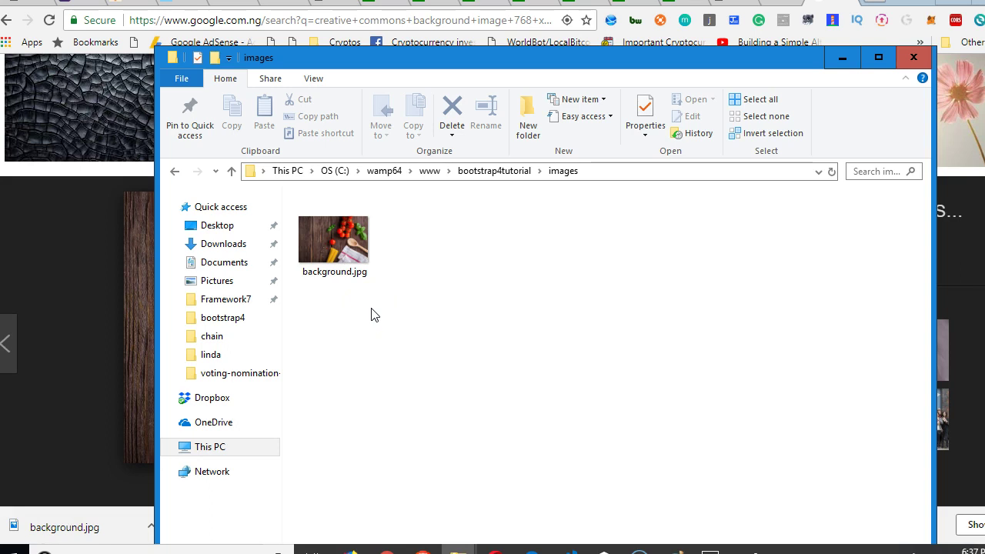
pyautogui.moveTo(319, 240); pyautogui.dragTo(385, 331)
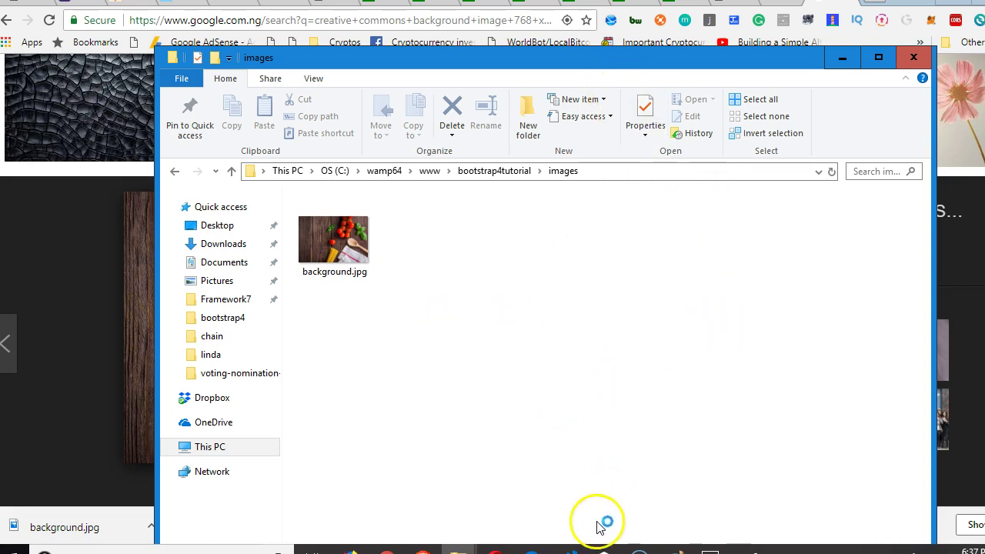
# Switch to the VS Code index.html window and expand the images folder in the Explorer sidebar.
pyautogui.click(571, 548)
pyautogui.click(619, 505)
pyautogui.scroll(3, 534, 375)
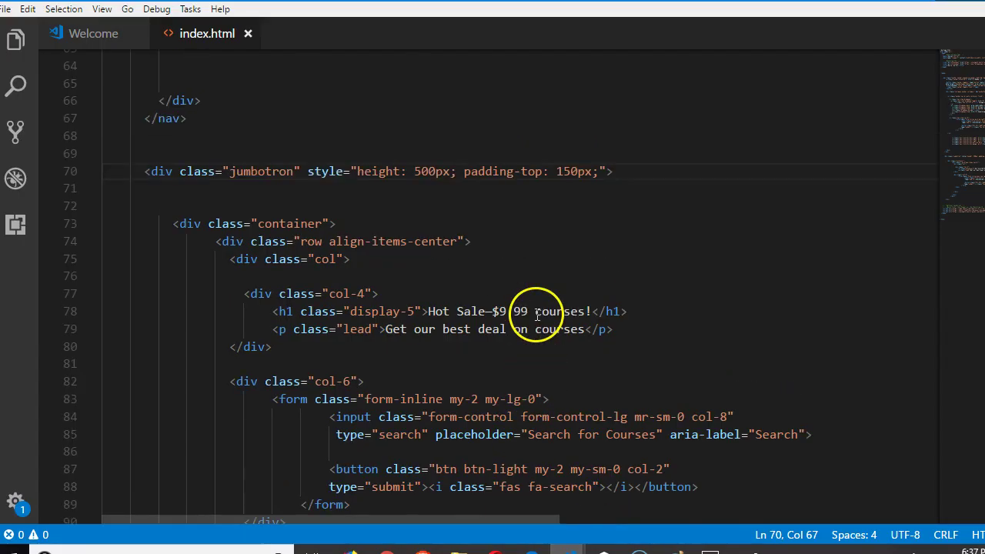
pyautogui.click(23, 58)
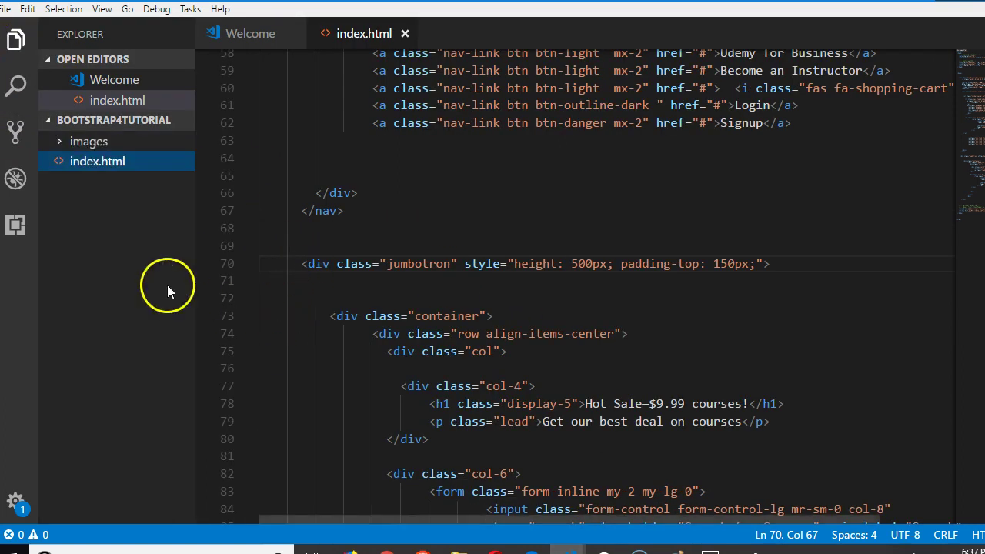
pyautogui.click(77, 142)
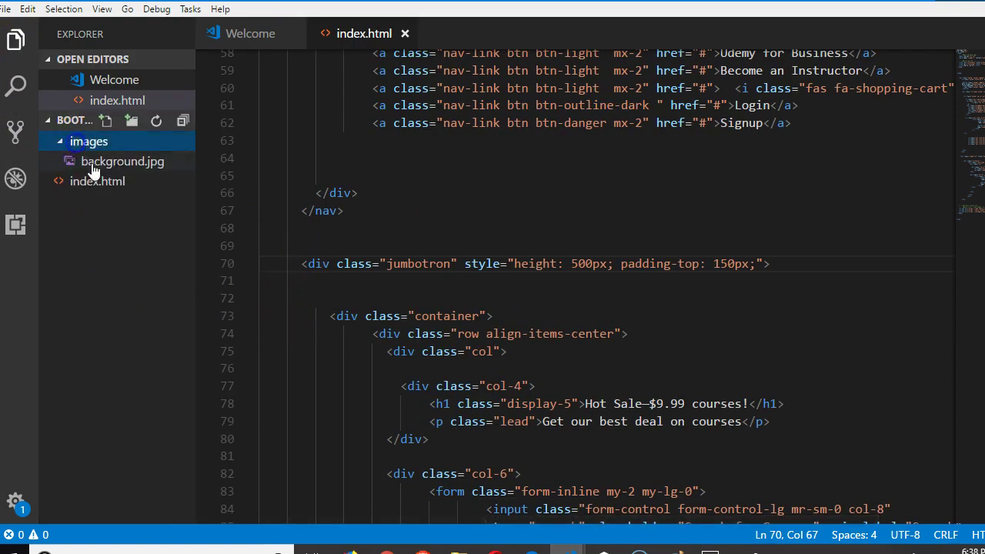
pyautogui.click(116, 140)
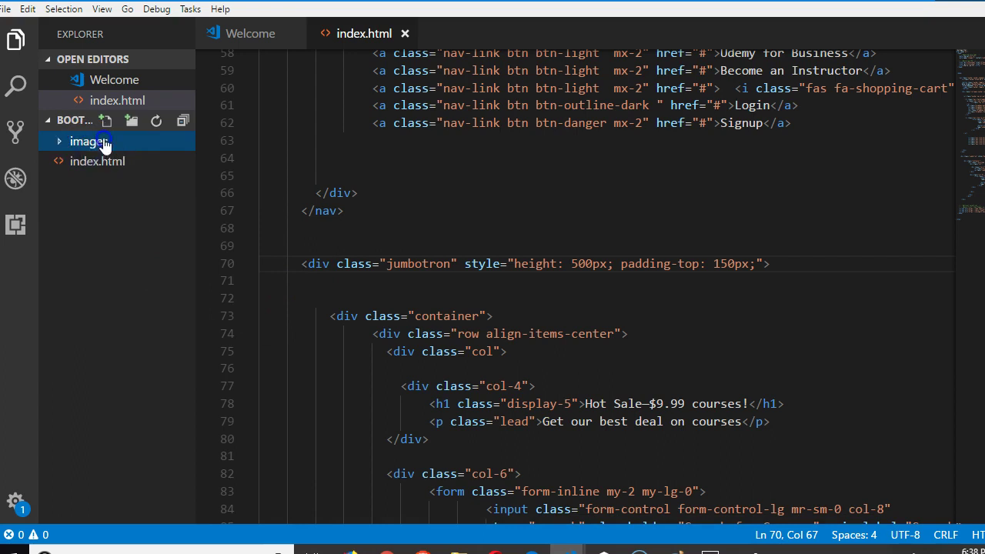
pyautogui.click(117, 140)
# Create a 'css' folder inside images, then delete it as misplaced.
pyautogui.click(132, 120)
pyautogui.write('css')
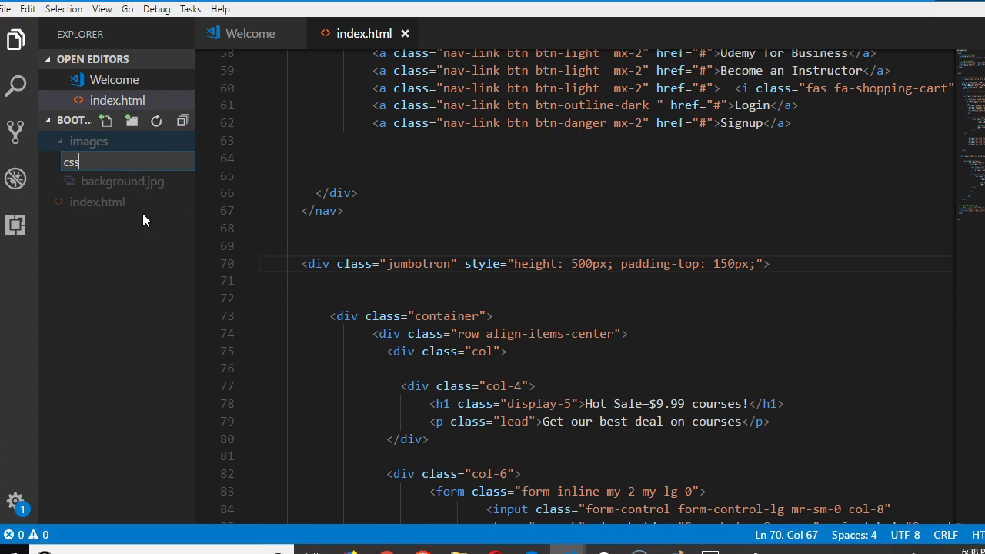
pyautogui.press('Return')
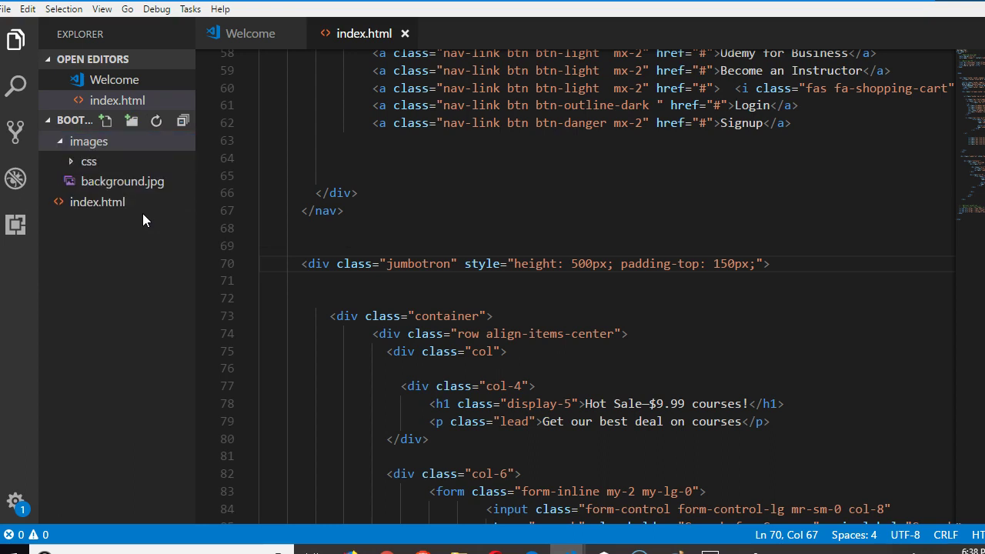
pyautogui.click(81, 163)
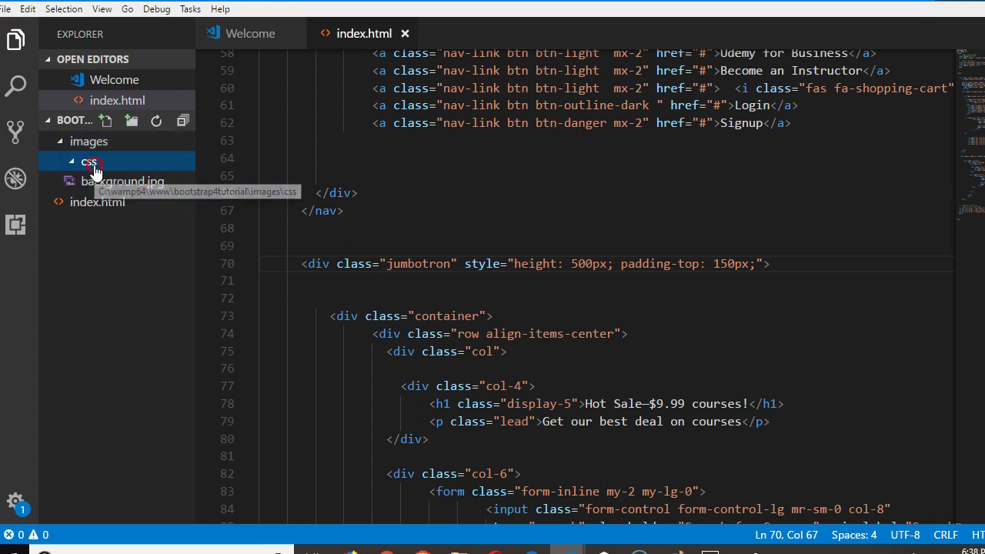
pyautogui.rightClick(95, 166)
pyautogui.click(148, 371)
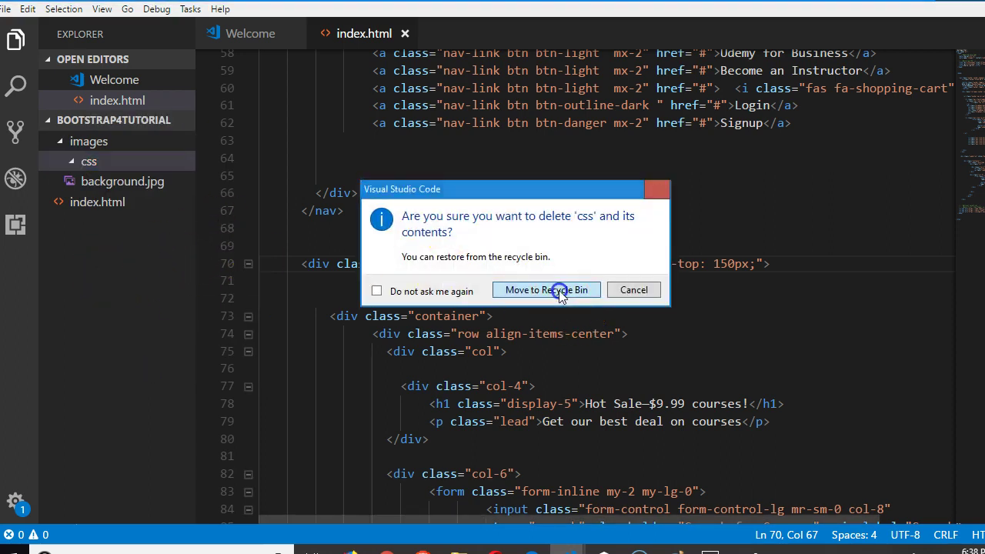
pyautogui.click(562, 289)
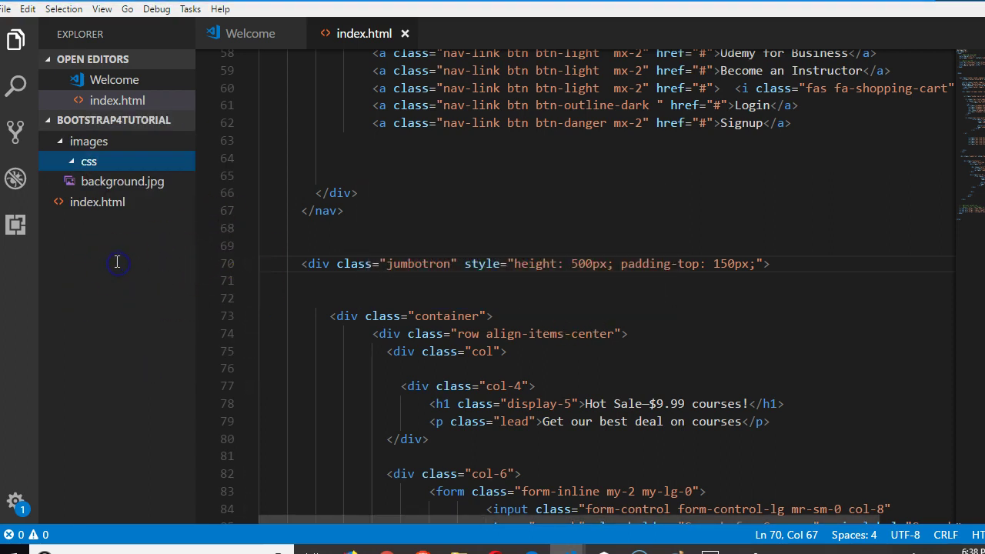
pyautogui.moveTo(84, 165)
pyautogui.mouseDown()
pyautogui.moveTo(91, 145)
pyautogui.moveTo(69, 237)
pyautogui.mouseUp()
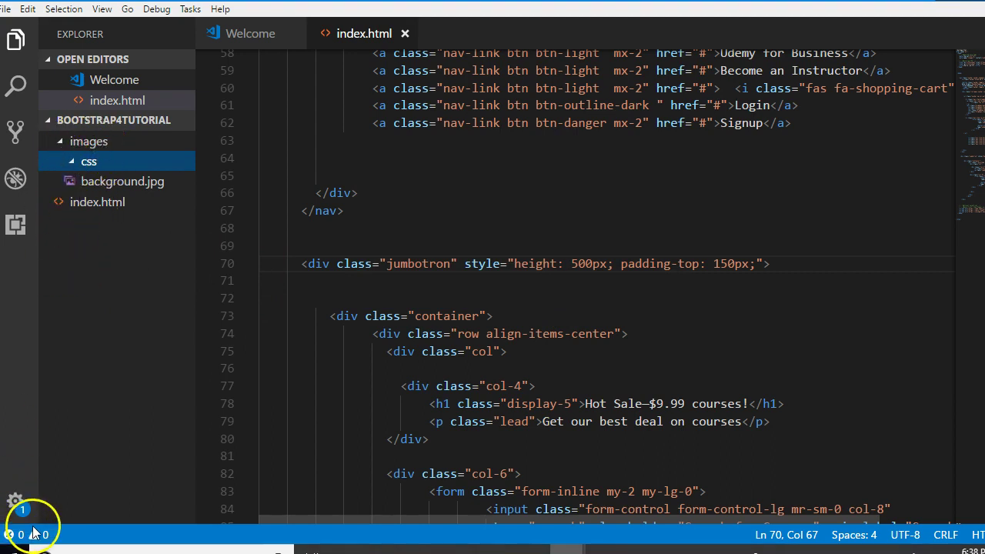
# Collapse images and create a top-level 'css' folder at the project root.
pyautogui.click(67, 143)
pyautogui.click(68, 144)
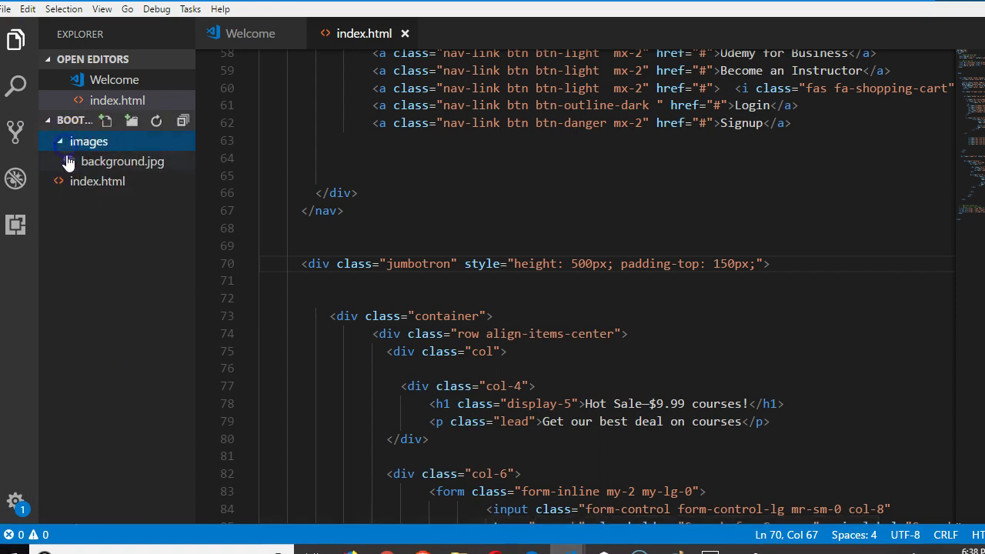
pyautogui.click(72, 145)
pyautogui.click(93, 225)
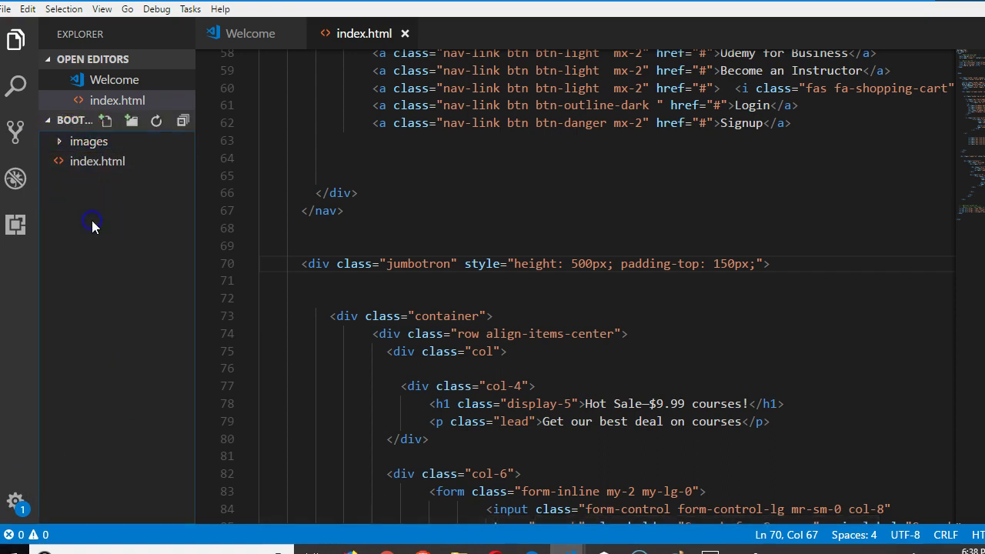
pyautogui.click(131, 120)
pyautogui.write('css')
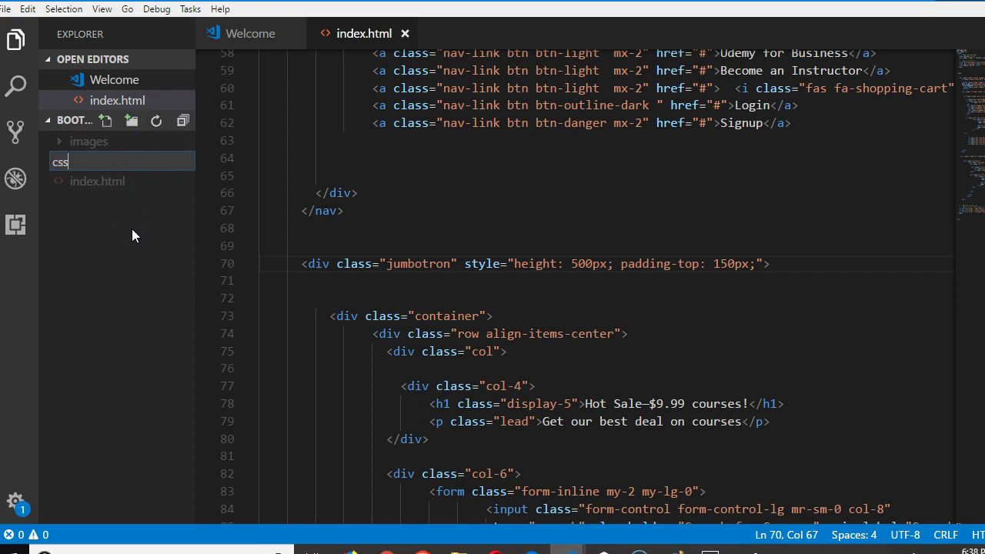
pyautogui.press('Return')
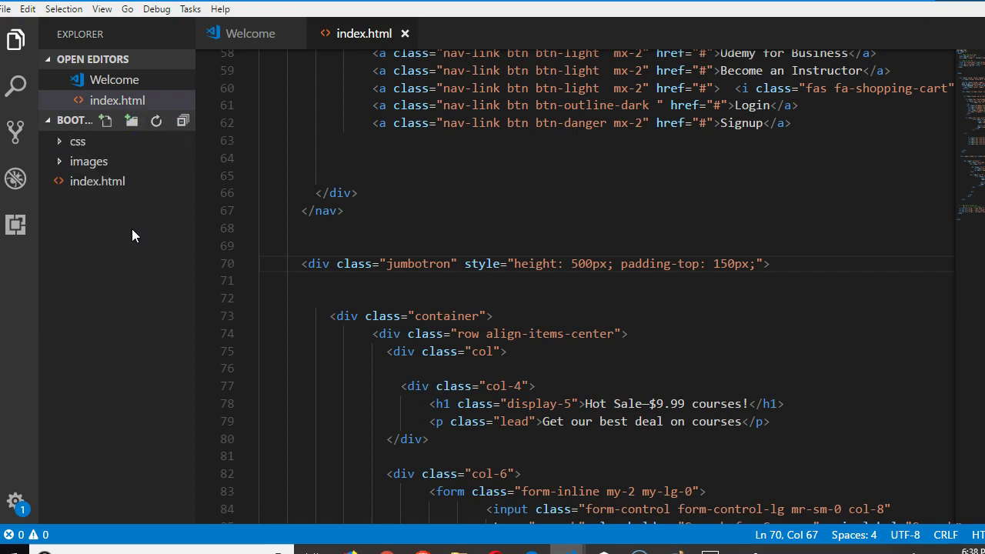
# Create custom-style.css inside the css folder and open it.
pyautogui.click(80, 144)
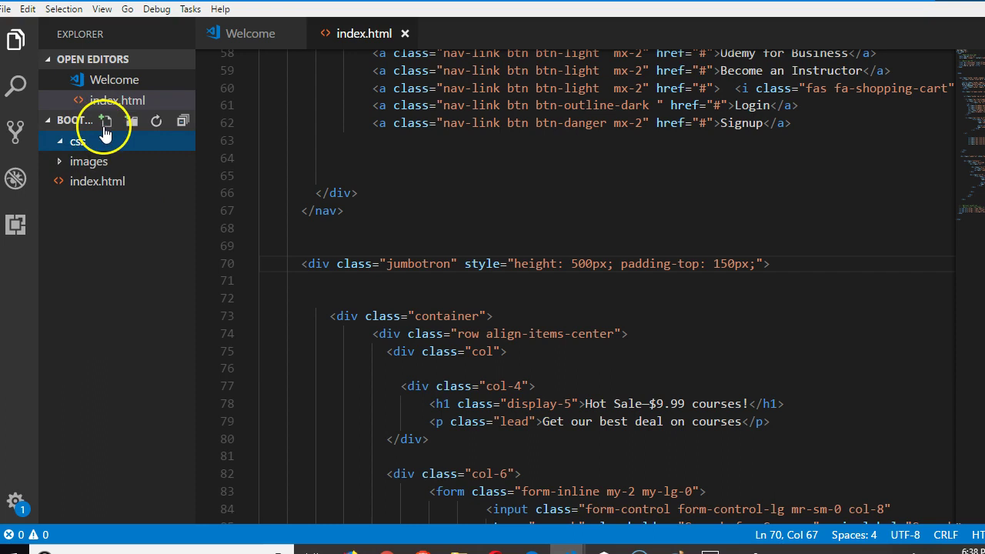
pyautogui.click(105, 121)
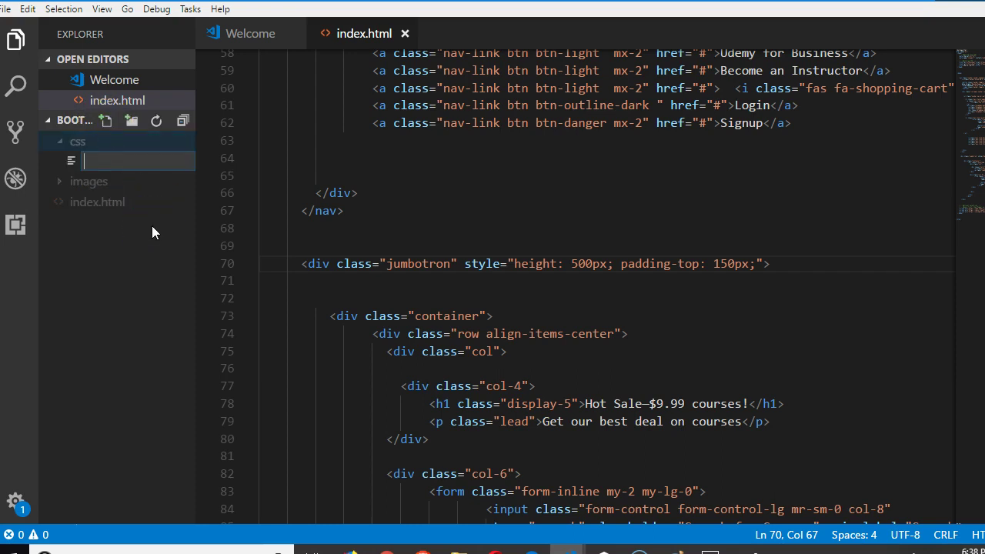
pyautogui.write('custom-style.css')
pyautogui.press('Return')
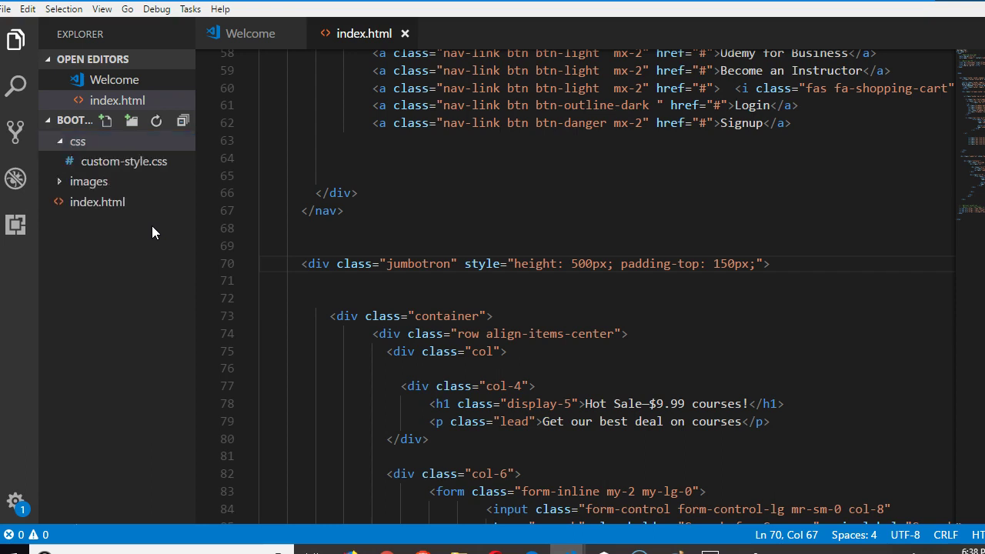
pyautogui.click(113, 187)
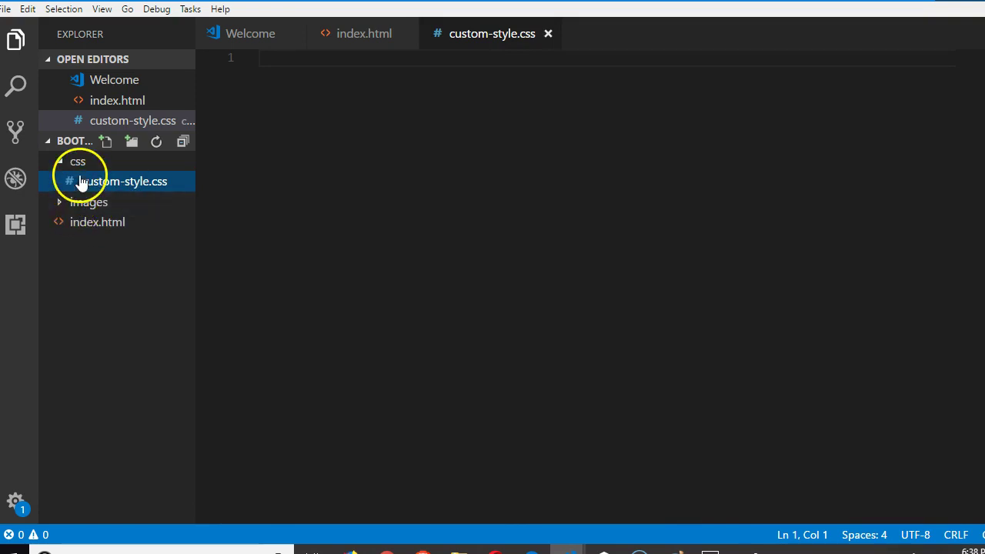
# Return to the index.html code tab.
pyautogui.click(338, 83)
pyautogui.click(371, 42)
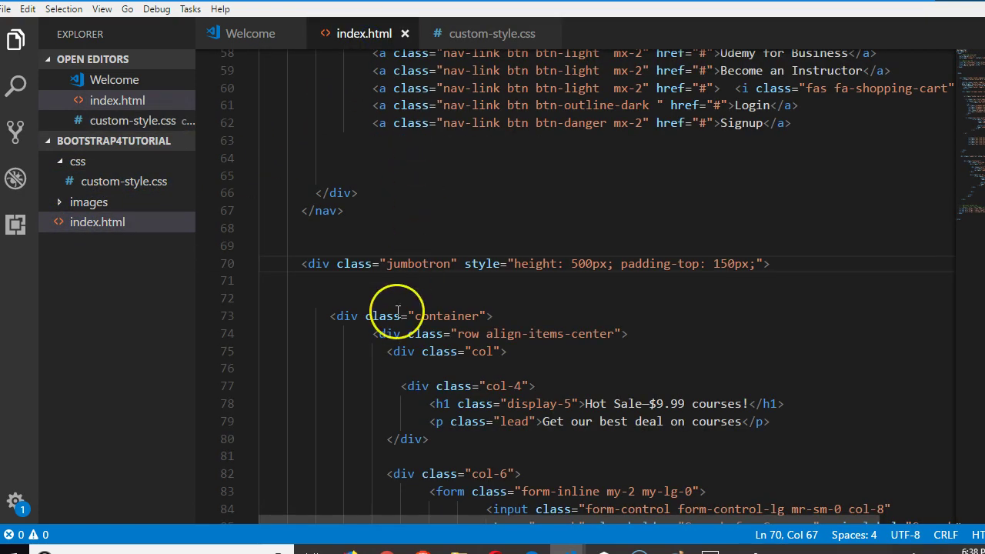
pyautogui.scroll(-4, 468, 319)
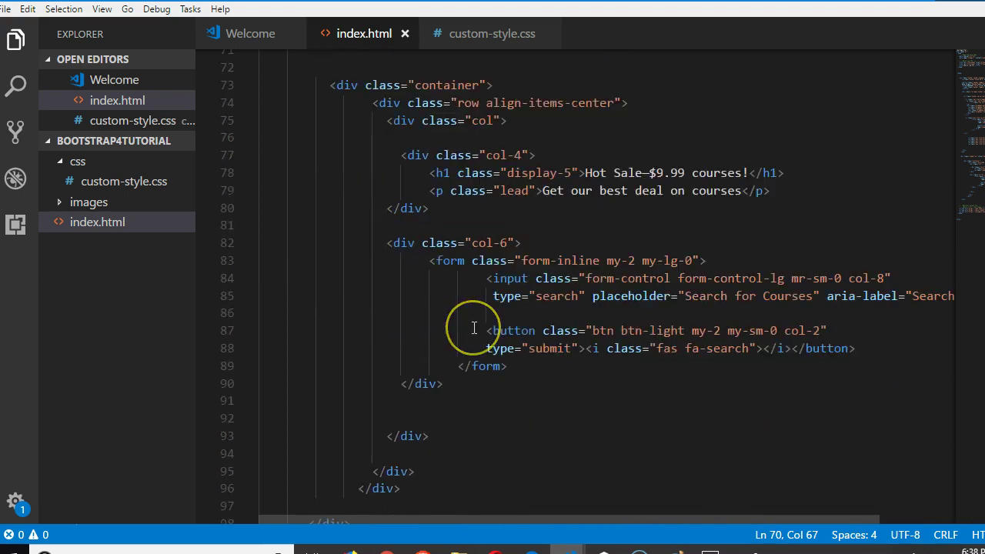
pyautogui.scroll(4, 468, 325)
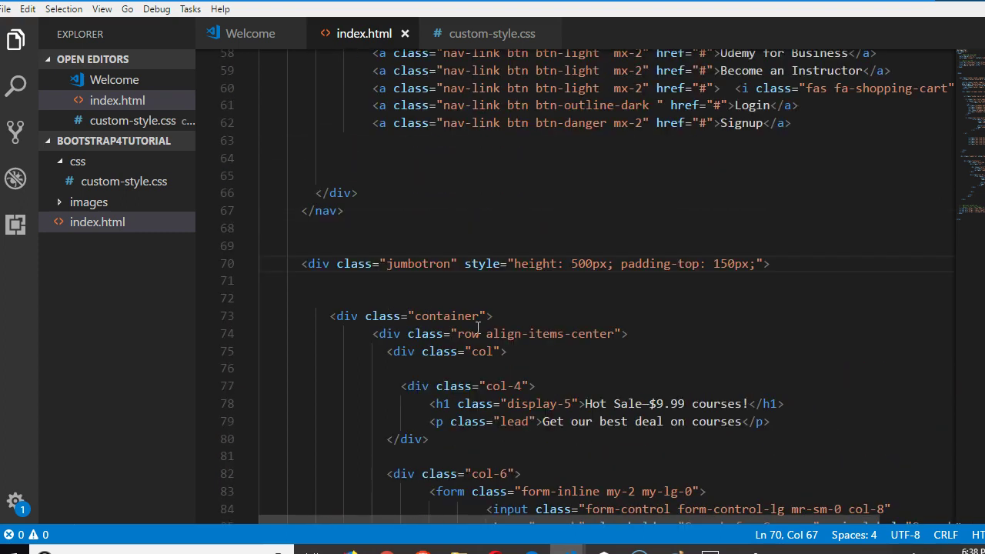